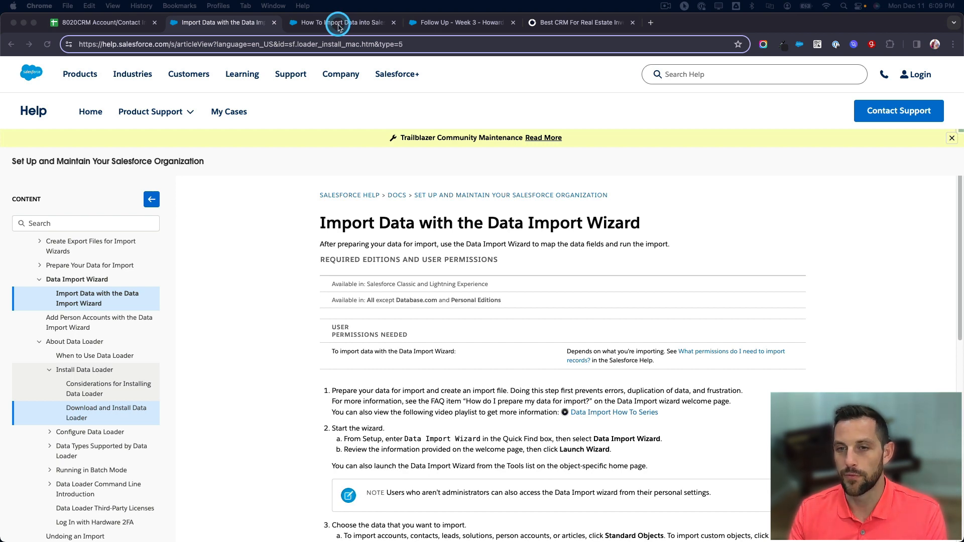
Switch to the 8020CRM Salesforce sandbox, open the Leads list, and start a lead import.
{"action": "left_click", "coordinate": [441, 22]}
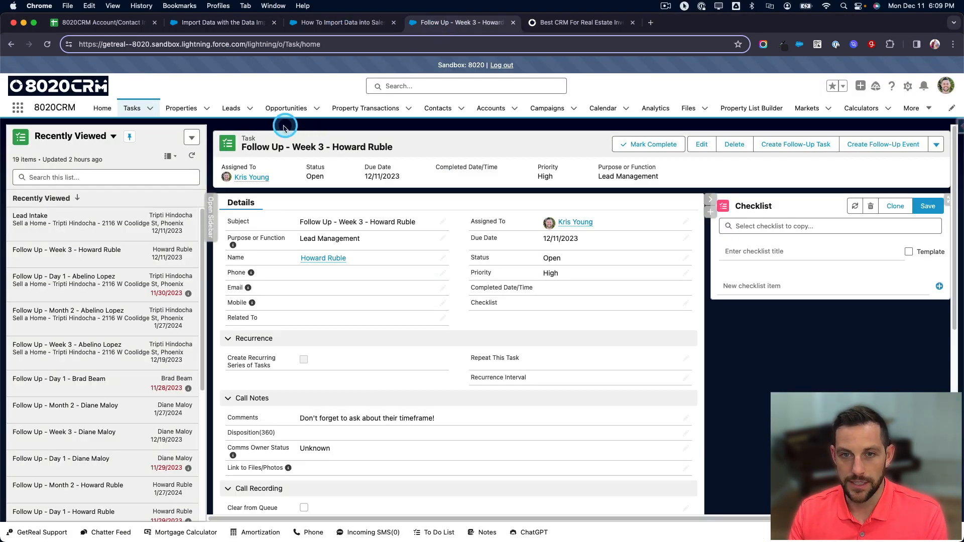
{"action": "left_click", "coordinate": [232, 109]}
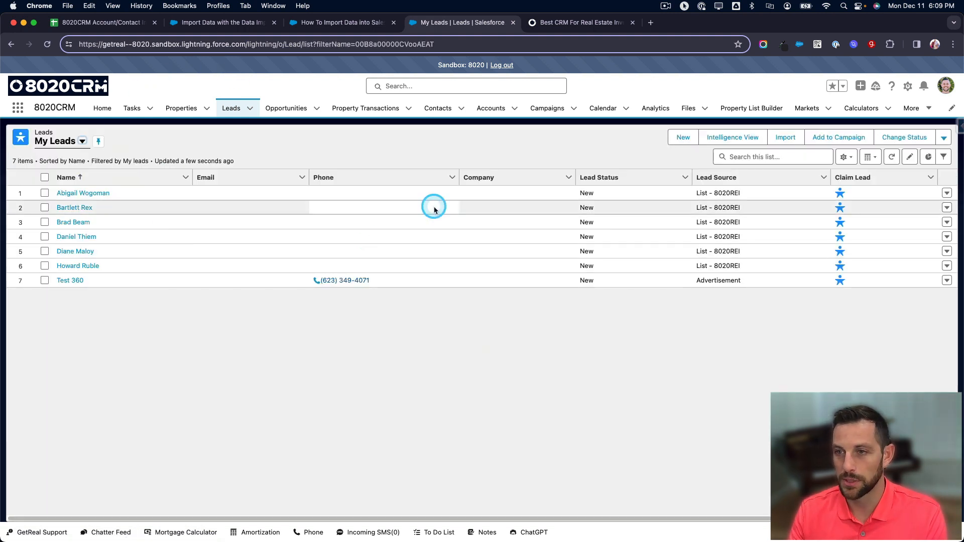
{"action": "left_click", "coordinate": [786, 139]}
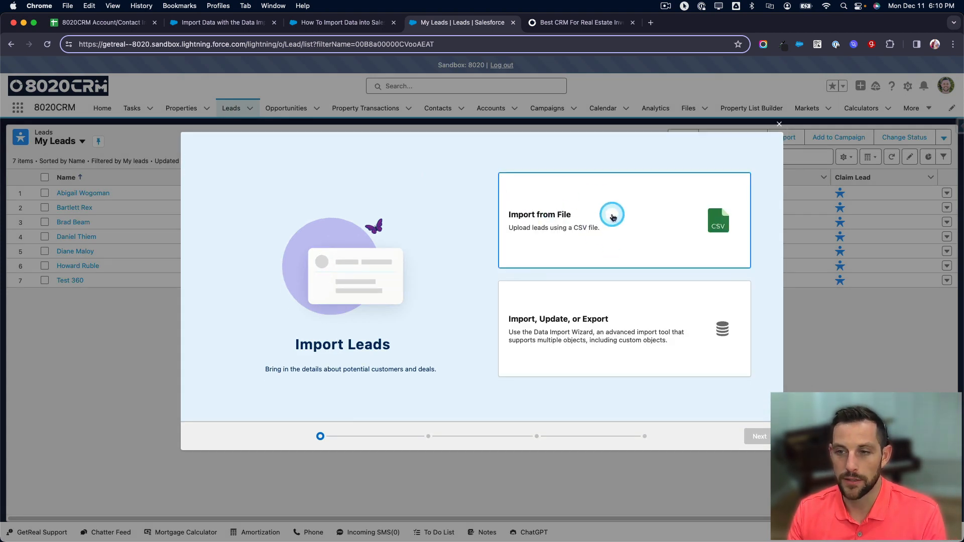
Choose Import from File, upload success120123022313438.csv from Downloads, and continue to field matching.
{"action": "left_click", "coordinate": [611, 217]}
{"action": "left_click", "coordinate": [764, 430]}
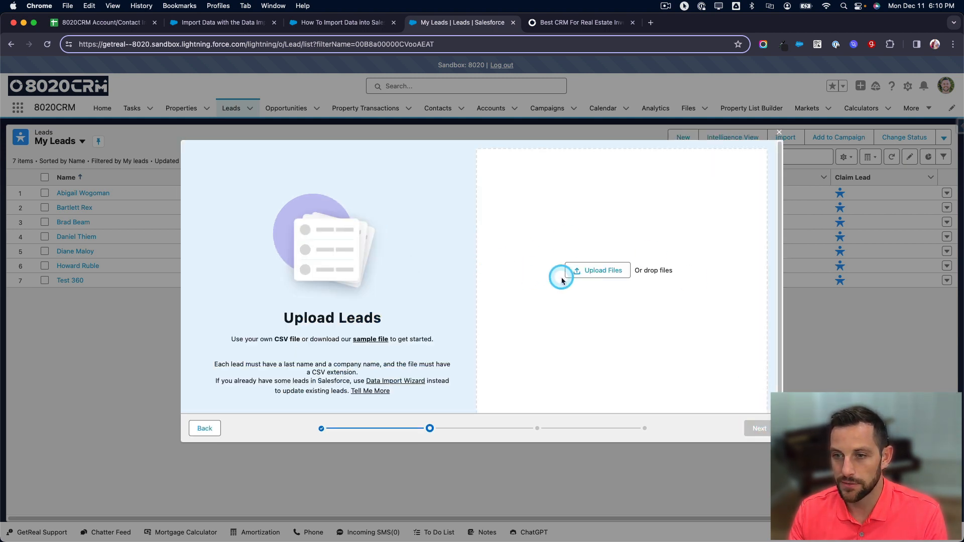
{"action": "left_click", "coordinate": [592, 275]}
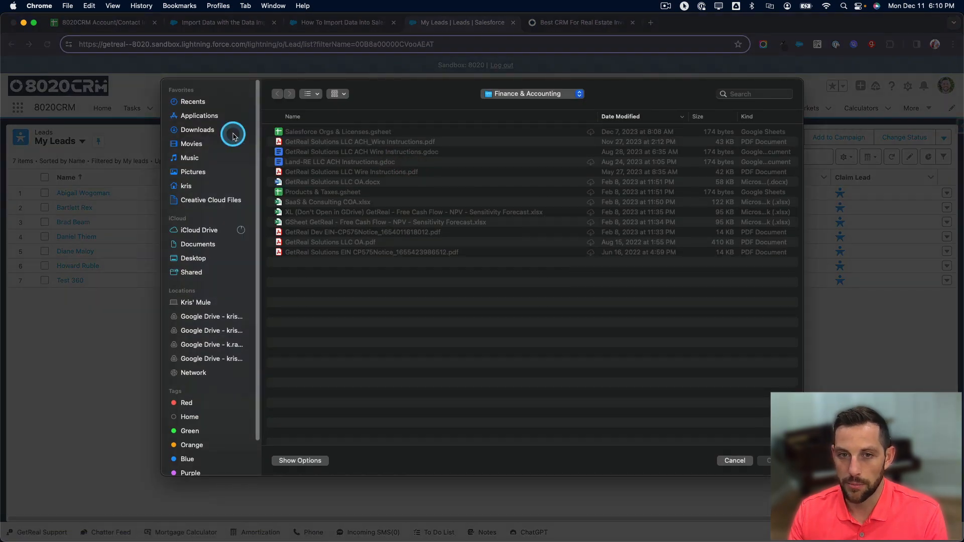
{"action": "left_click", "coordinate": [195, 130]}
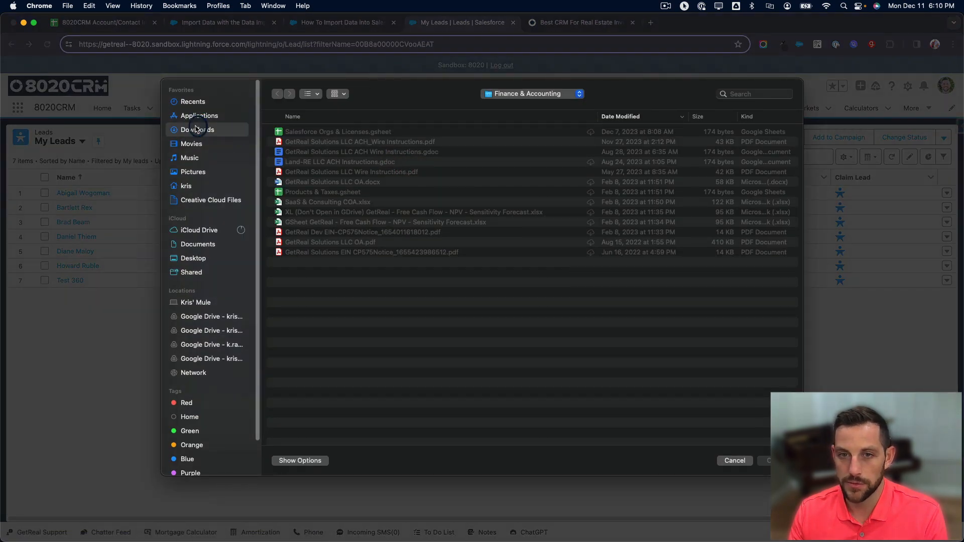
{"action": "left_click", "coordinate": [330, 242]}
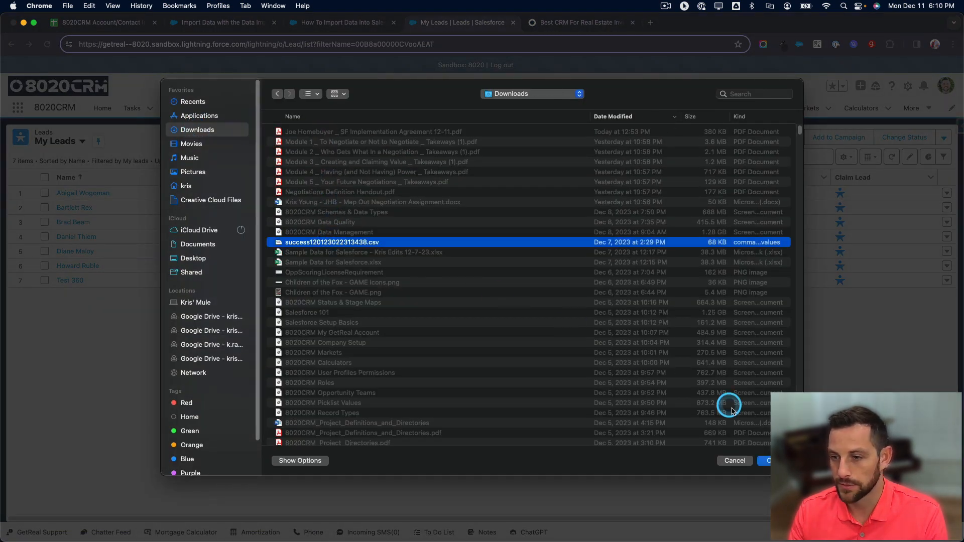
{"action": "left_click", "coordinate": [768, 460]}
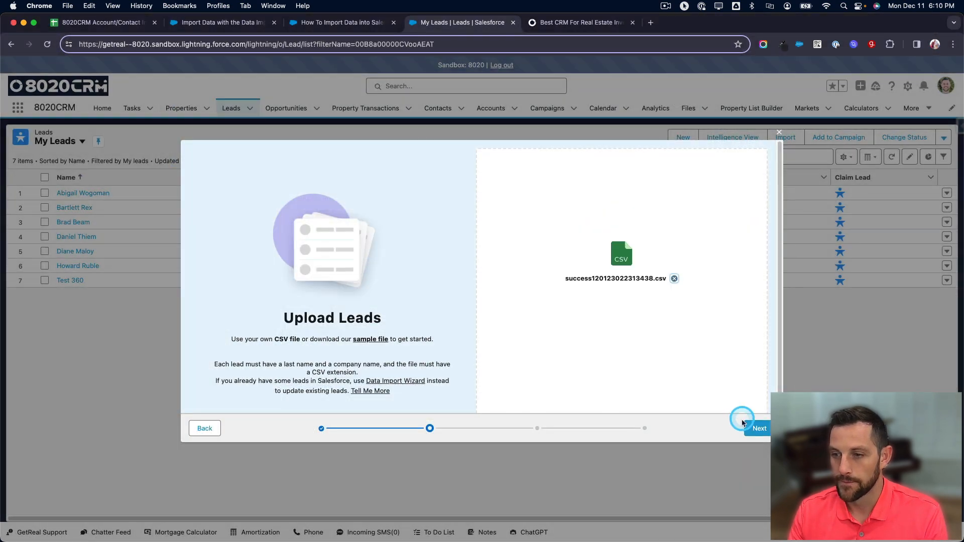
{"action": "left_click", "coordinate": [744, 424]}
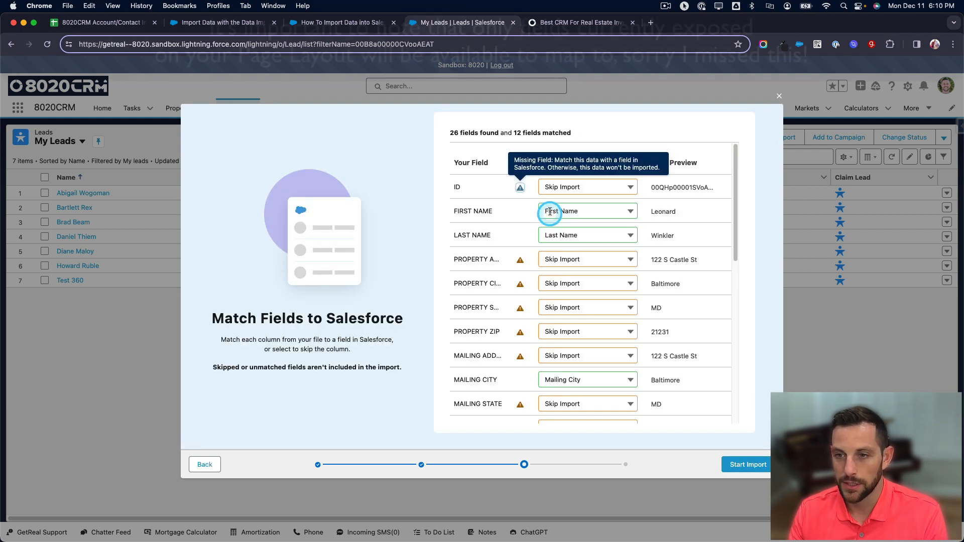
Examine how the file's columns match Salesforce lead fields, including the fields available for the property state column.
{"action": "scroll", "coordinate": [623, 263], "scroll_direction": "down", "scroll_amount": 3}
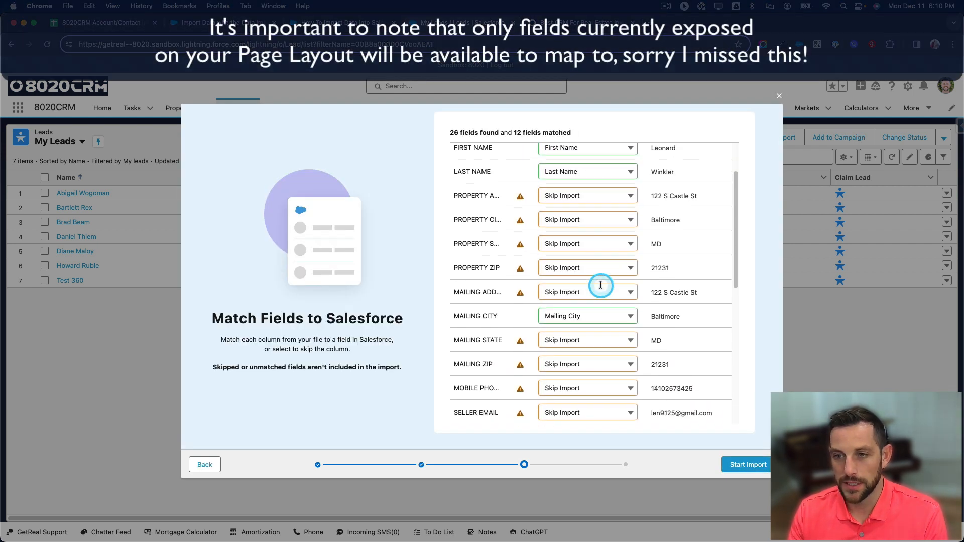
{"action": "left_click", "coordinate": [605, 245]}
{"action": "scroll", "coordinate": [595, 317], "scroll_direction": "down", "scroll_amount": 10}
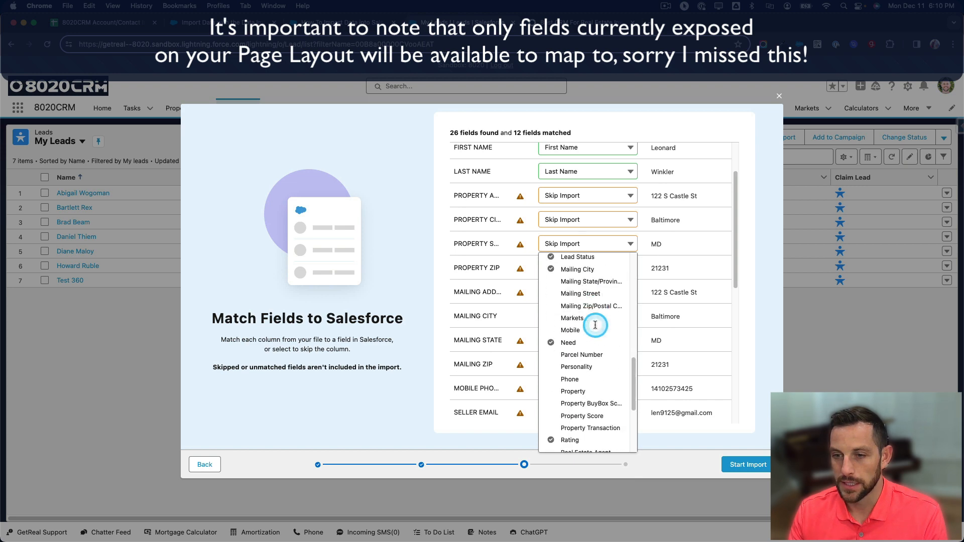
{"action": "scroll", "coordinate": [600, 324], "scroll_direction": "up", "scroll_amount": 9}
{"action": "left_click", "coordinate": [743, 326]}
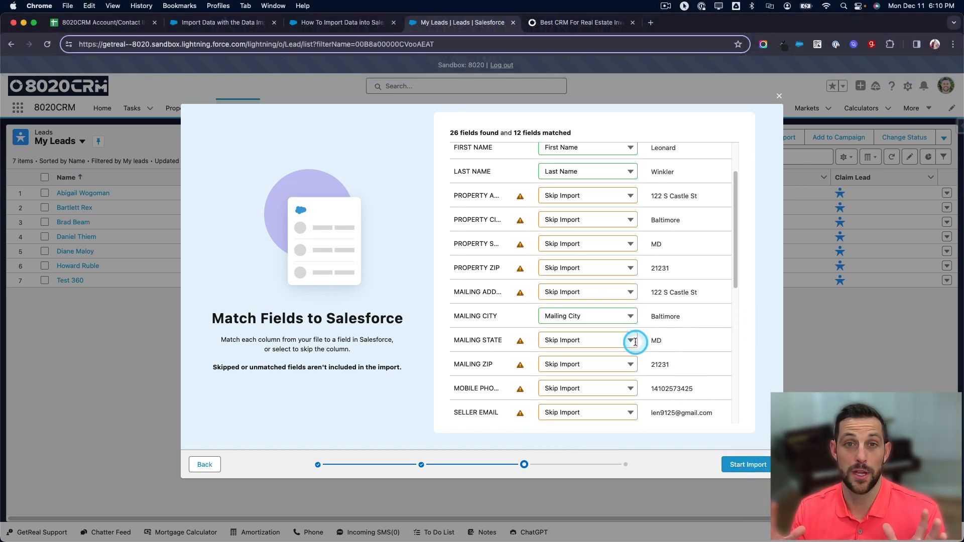
{"action": "scroll", "coordinate": [627, 336], "scroll_direction": "up", "scroll_amount": 3}
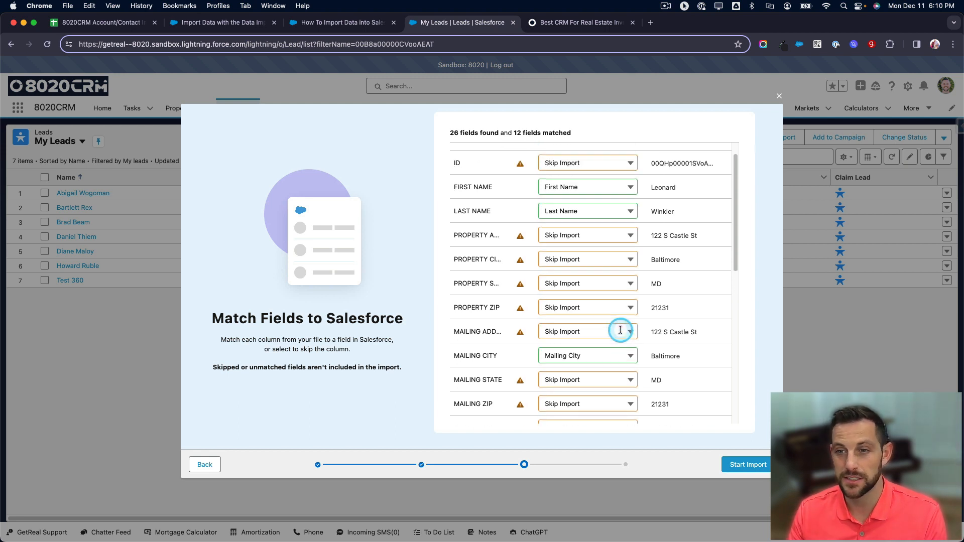
{"action": "scroll", "coordinate": [647, 339], "scroll_direction": "down", "scroll_amount": 10}
{"action": "left_click", "coordinate": [671, 342]}
{"action": "scroll", "coordinate": [670, 342], "scroll_direction": "down", "scroll_amount": 1}
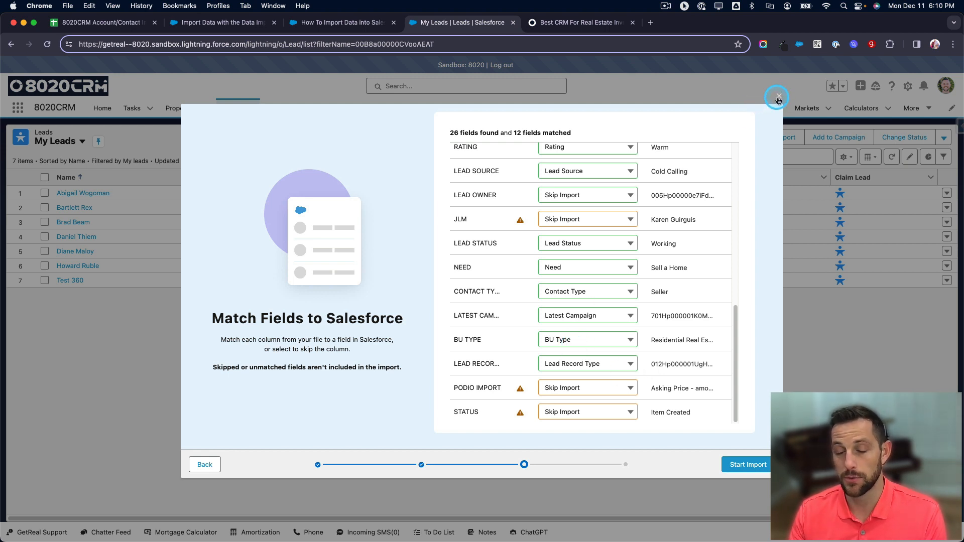
Return to the import method choice and continue with Import, Update, or Export to launch the Data Import Wizard.
{"action": "left_click", "coordinate": [203, 463]}
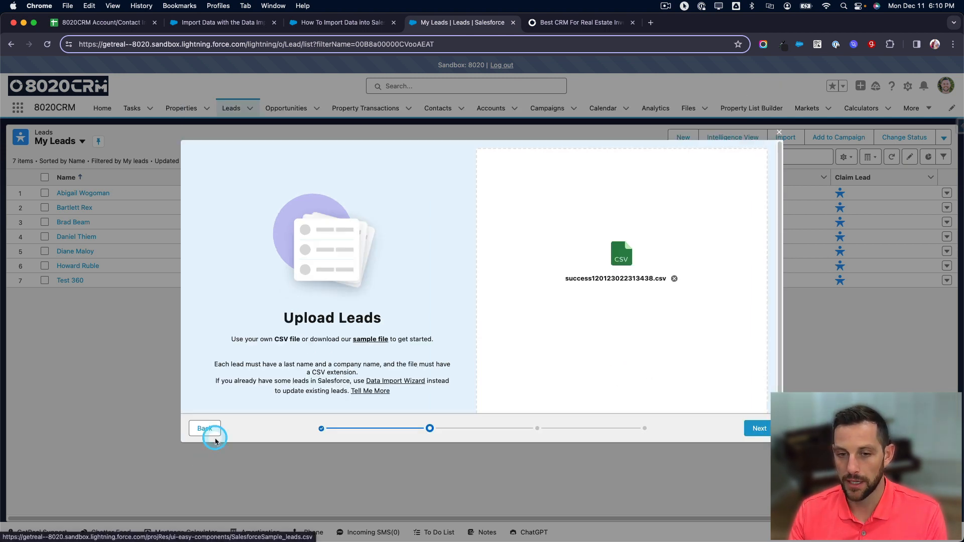
{"action": "left_click", "coordinate": [211, 433]}
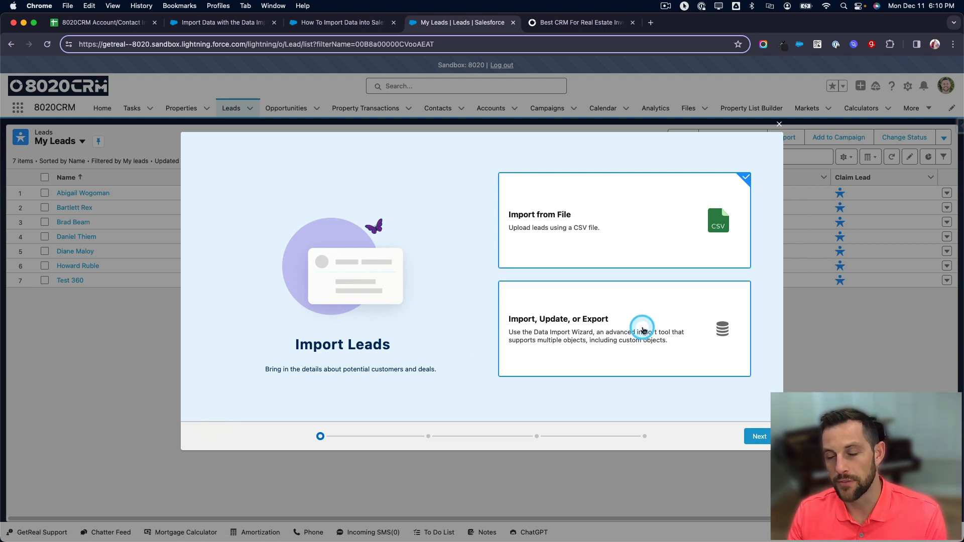
{"action": "left_click", "coordinate": [643, 330]}
{"action": "left_click", "coordinate": [755, 437]}
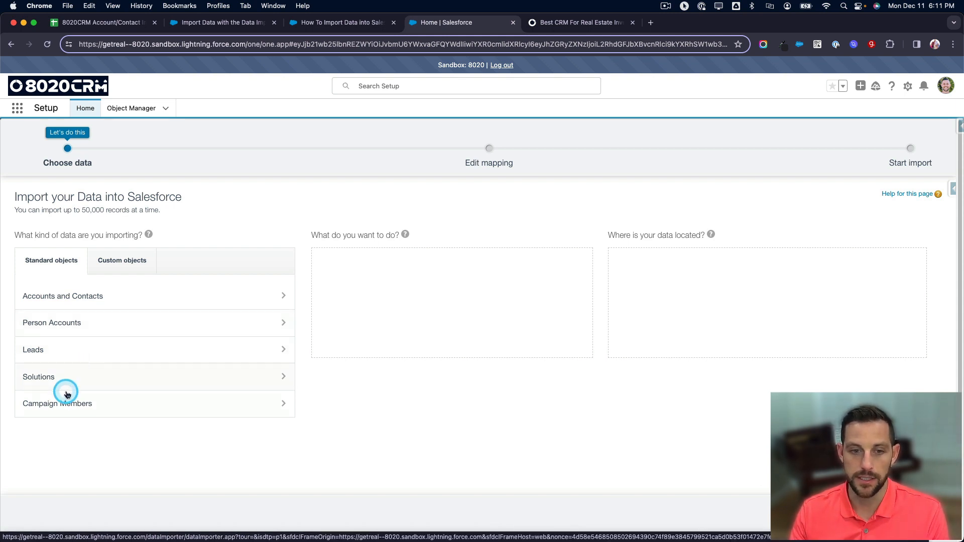
Check the custom objects offered for import, and select Leads from the standard objects.
{"action": "left_click", "coordinate": [121, 258]}
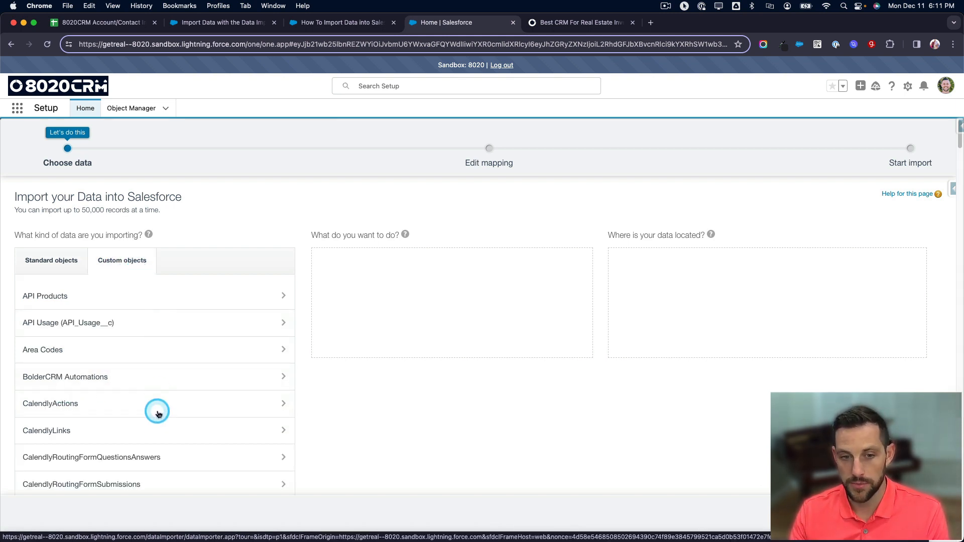
{"action": "left_click", "coordinate": [52, 256]}
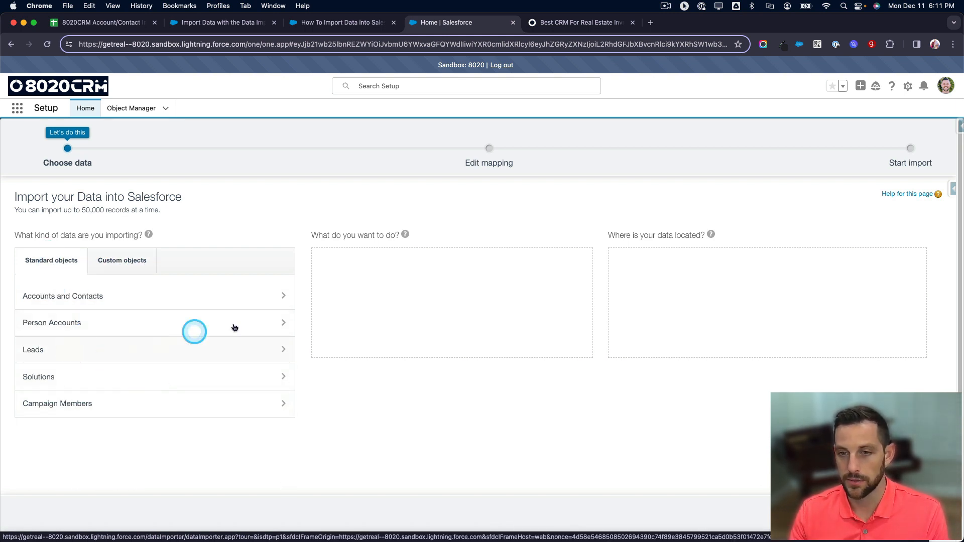
{"action": "left_click", "coordinate": [275, 350]}
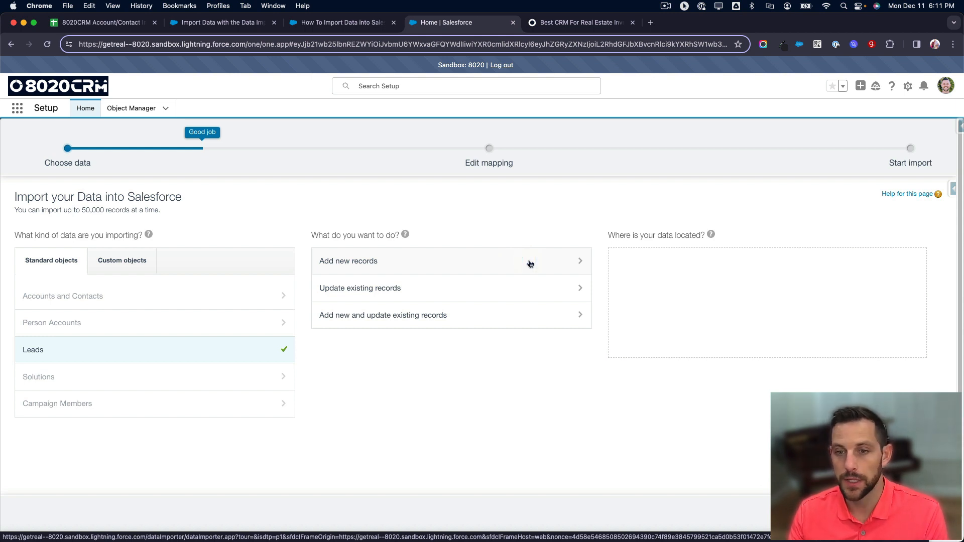
Select Update existing records and review the available options for matching leads.
{"action": "left_click", "coordinate": [401, 292]}
{"action": "scroll", "coordinate": [426, 307], "scroll_direction": "down", "scroll_amount": 3}
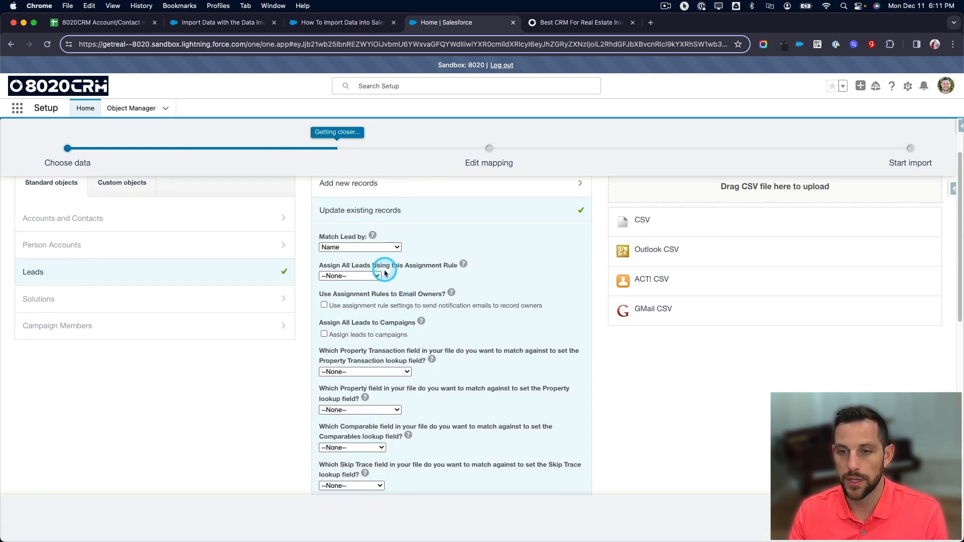
{"action": "left_click", "coordinate": [383, 254]}
{"action": "left_click", "coordinate": [392, 271]}
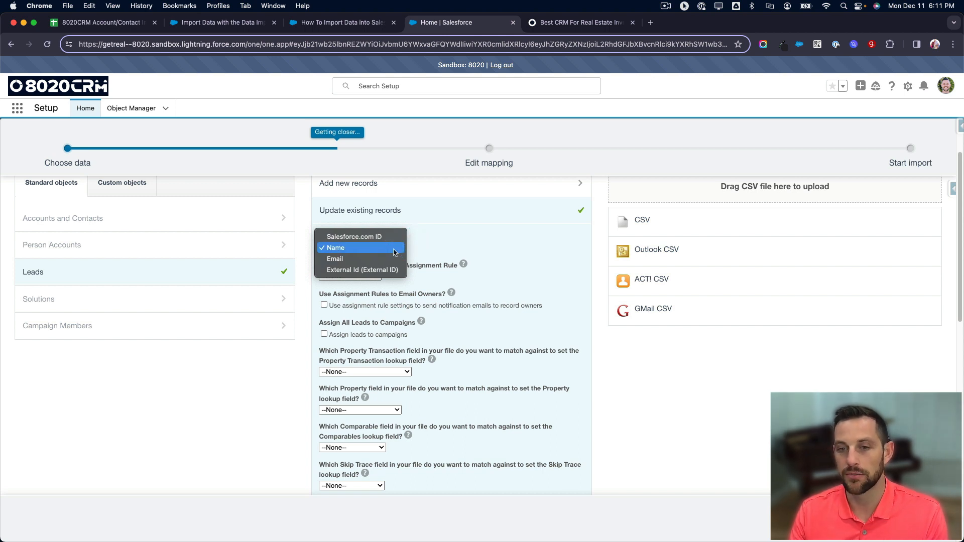
{"action": "left_click", "coordinate": [337, 260]}
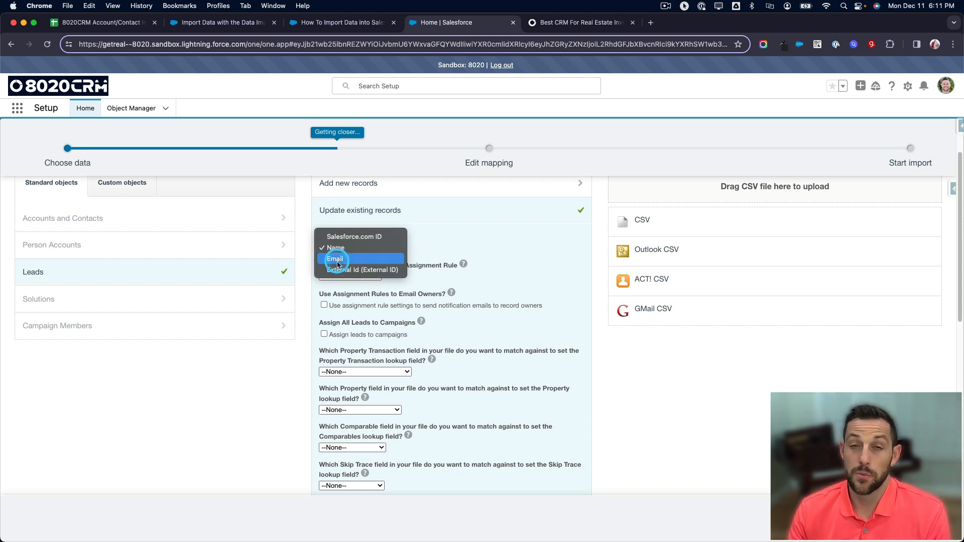
{"action": "left_click", "coordinate": [468, 232]}
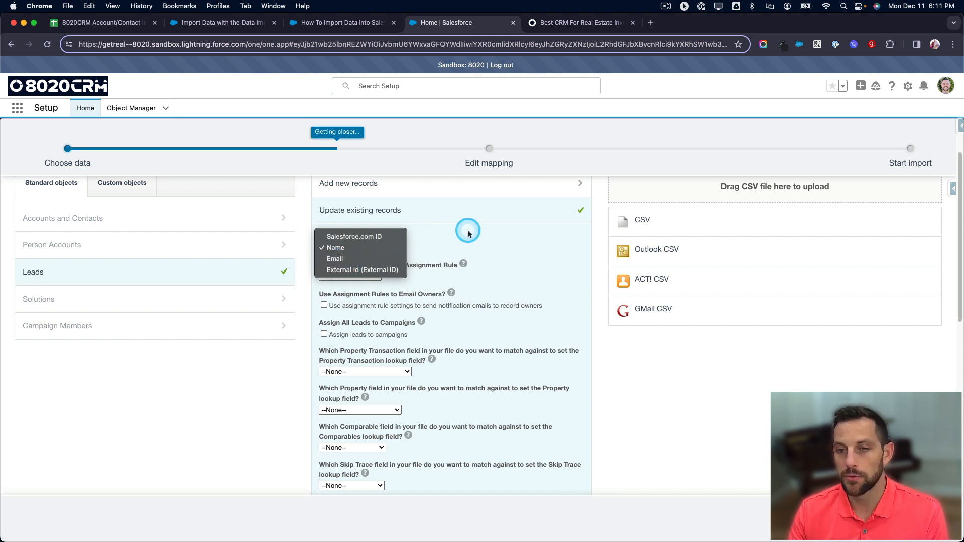
{"action": "left_click", "coordinate": [384, 248]}
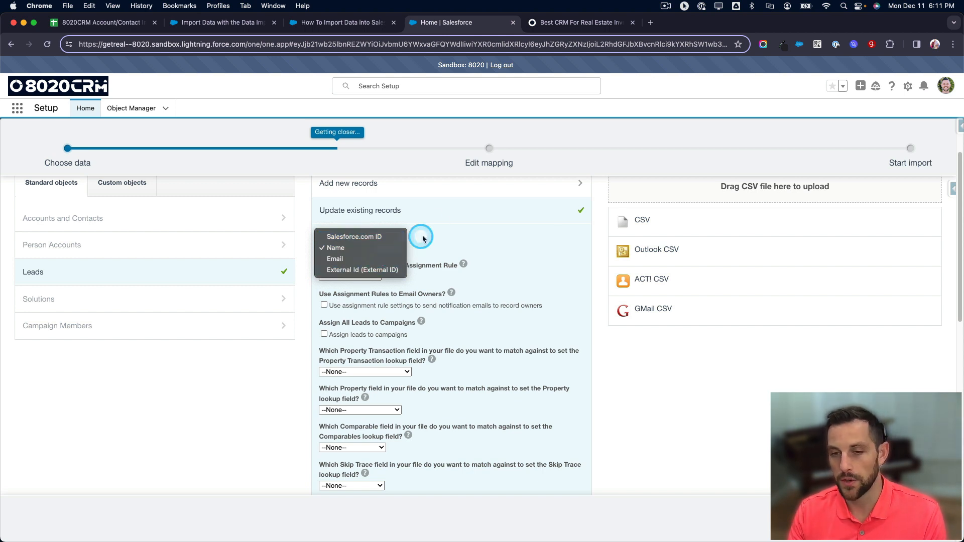
{"action": "left_click", "coordinate": [471, 233]}
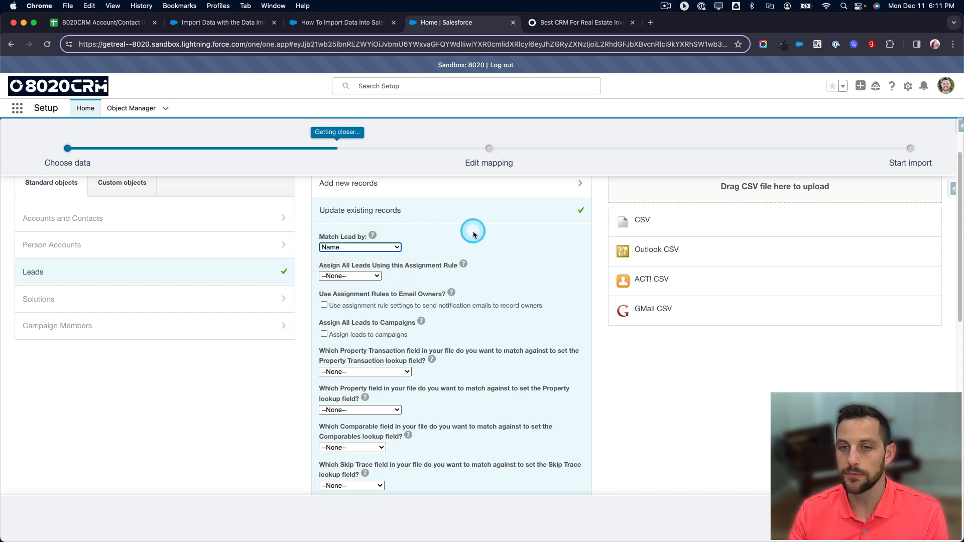
Change the import action to Add new and update existing records.
{"action": "scroll", "coordinate": [472, 231], "scroll_direction": "up", "scroll_amount": 3}
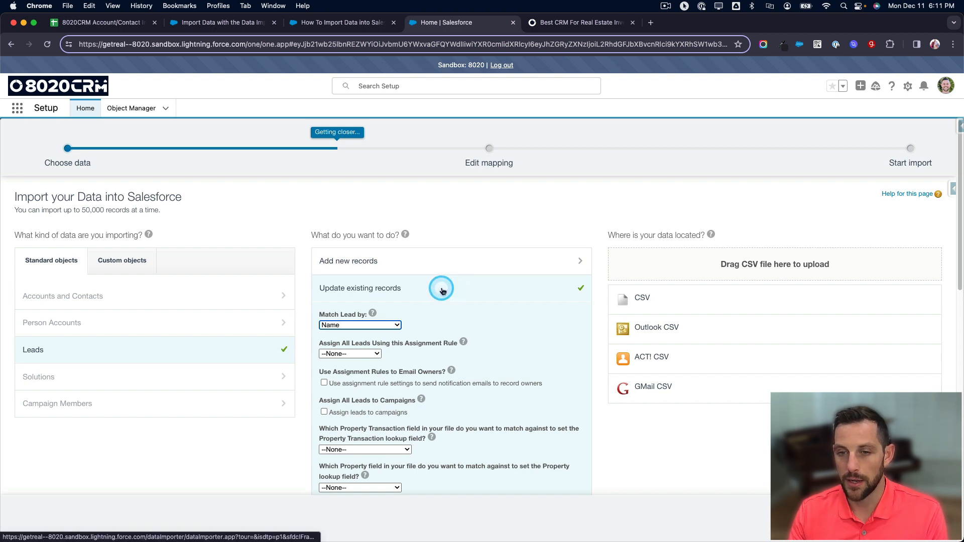
{"action": "scroll", "coordinate": [439, 286], "scroll_direction": "down", "scroll_amount": 15}
{"action": "scroll", "coordinate": [460, 456], "scroll_direction": "up", "scroll_amount": 15}
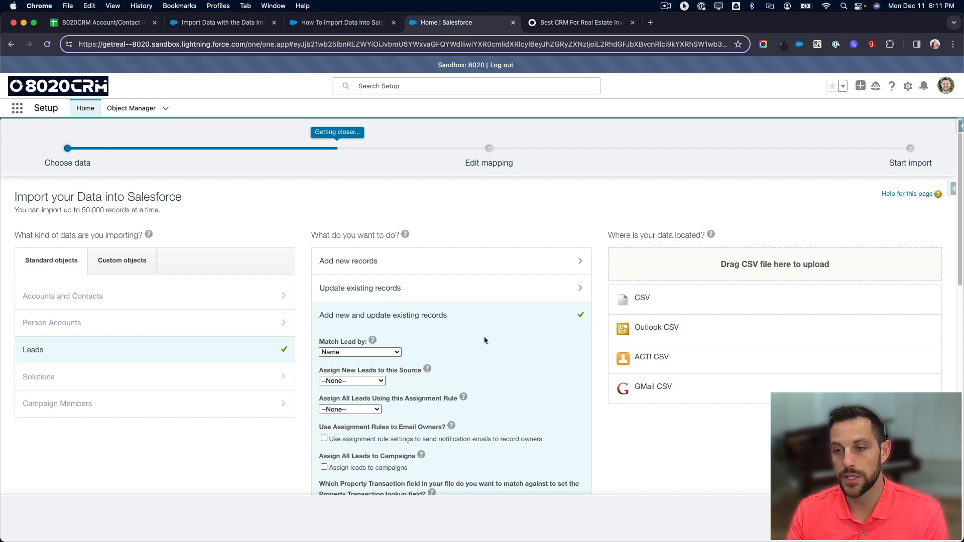
Review the fields available for matching leads in the Match Lead by setting.
{"action": "scroll", "coordinate": [484, 341], "scroll_direction": "down", "scroll_amount": 3}
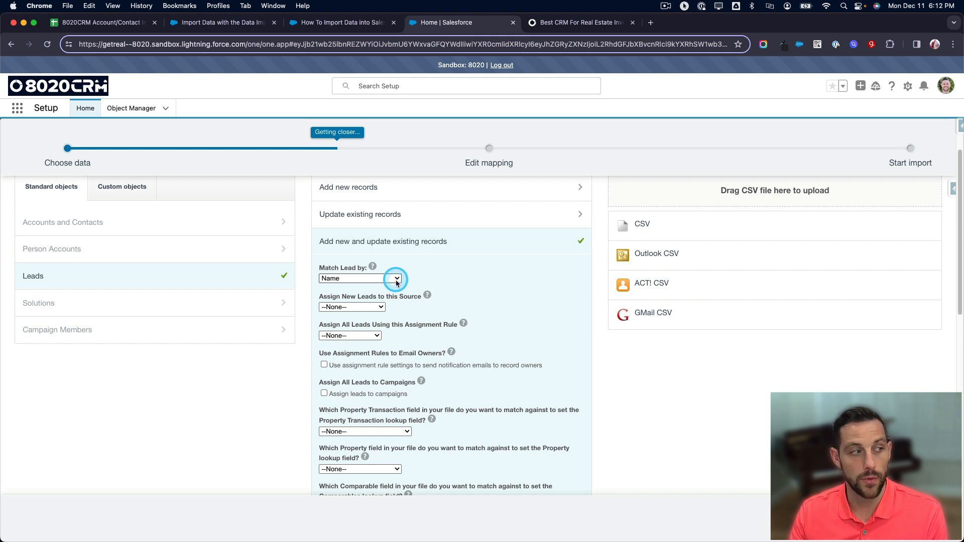
{"action": "left_click", "coordinate": [396, 279]}
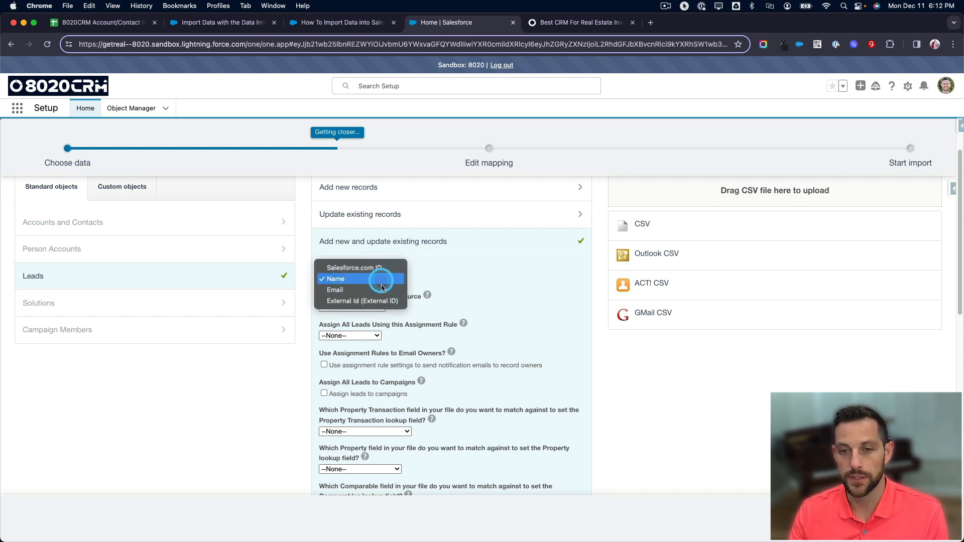
{"action": "left_click", "coordinate": [441, 272]}
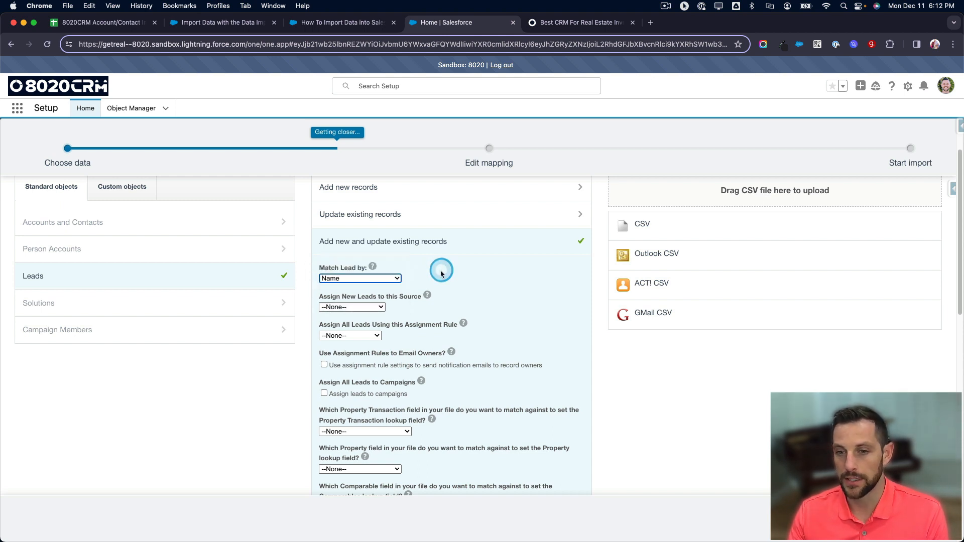
Review the source values offered for new leads and the available lead assignment rules.
{"action": "scroll", "coordinate": [462, 278], "scroll_direction": "down", "scroll_amount": 2}
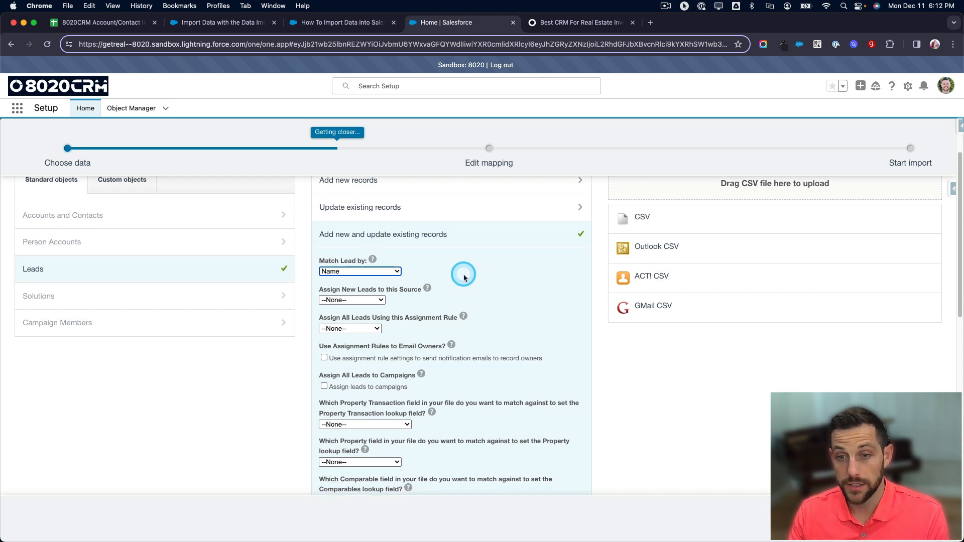
{"action": "left_click", "coordinate": [369, 283]}
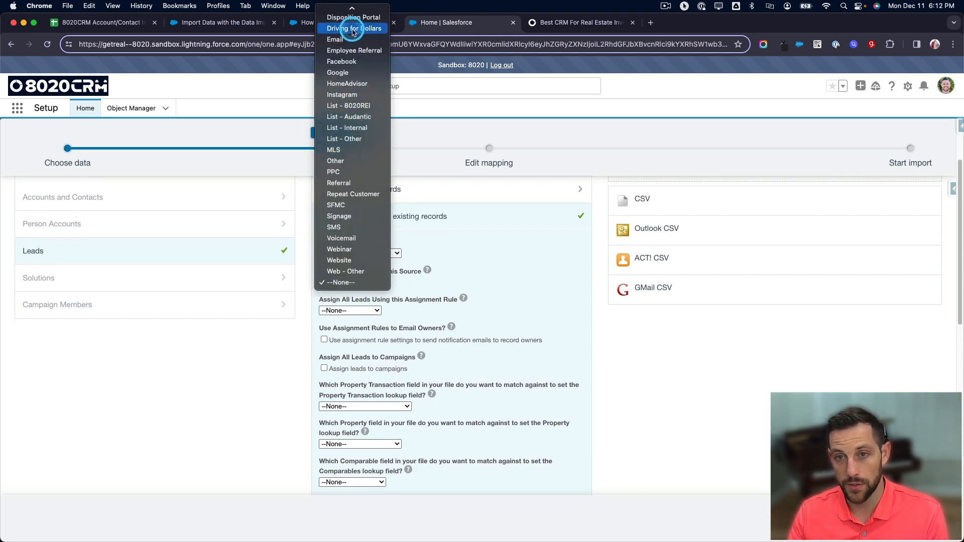
{"action": "left_click", "coordinate": [479, 239]}
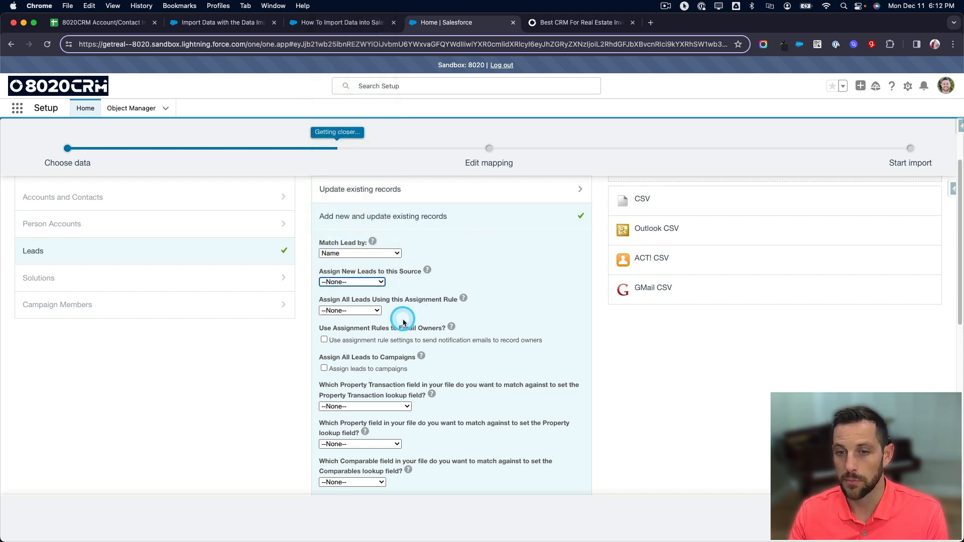
{"action": "left_click", "coordinate": [370, 310]}
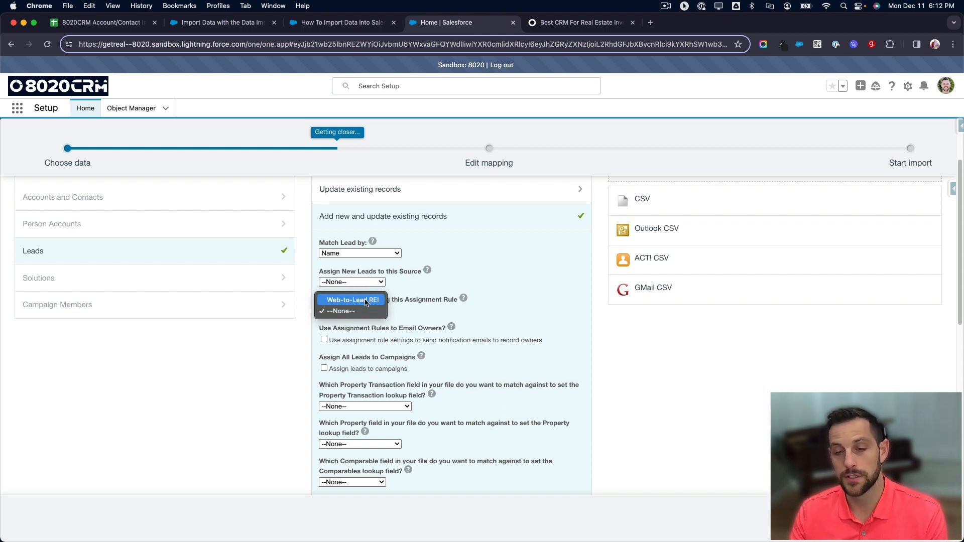
{"action": "left_click", "coordinate": [477, 301]}
{"action": "left_click", "coordinate": [370, 313]}
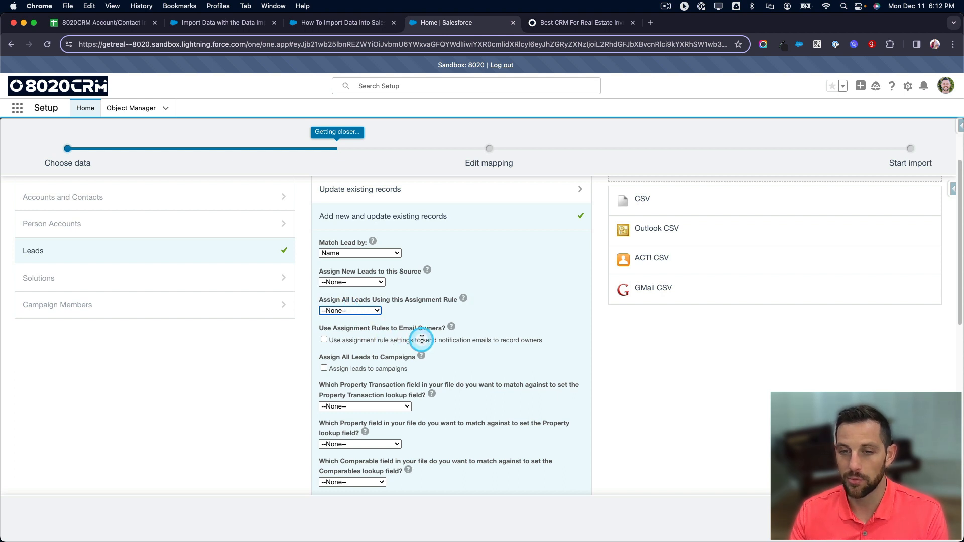
Try the options for emailing record owners through assignment rules and assigning leads to campaigns, then clear both.
{"action": "scroll", "coordinate": [490, 344], "scroll_direction": "down", "scroll_amount": 2}
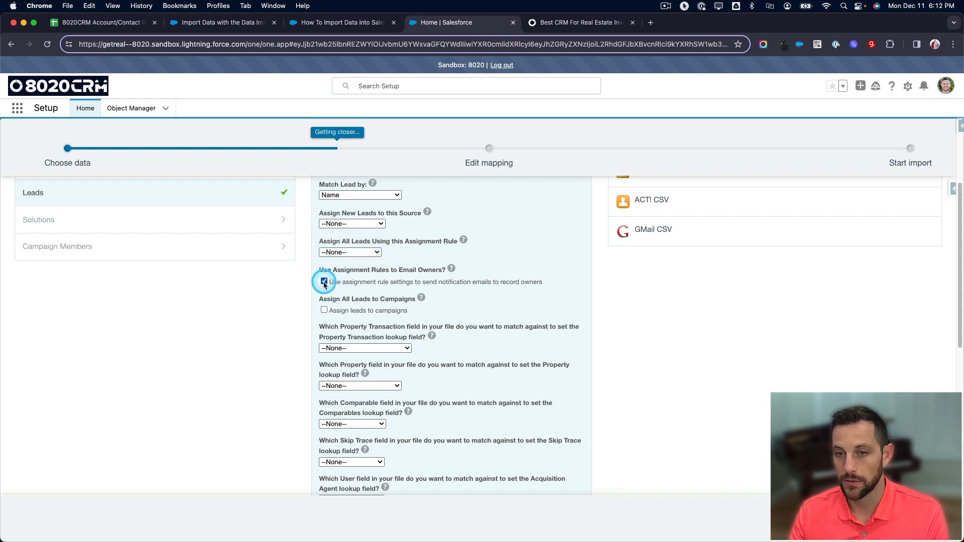
{"action": "scroll", "coordinate": [512, 300], "scroll_direction": "down", "scroll_amount": 1}
{"action": "scroll", "coordinate": [513, 300], "scroll_direction": "down", "scroll_amount": 1}
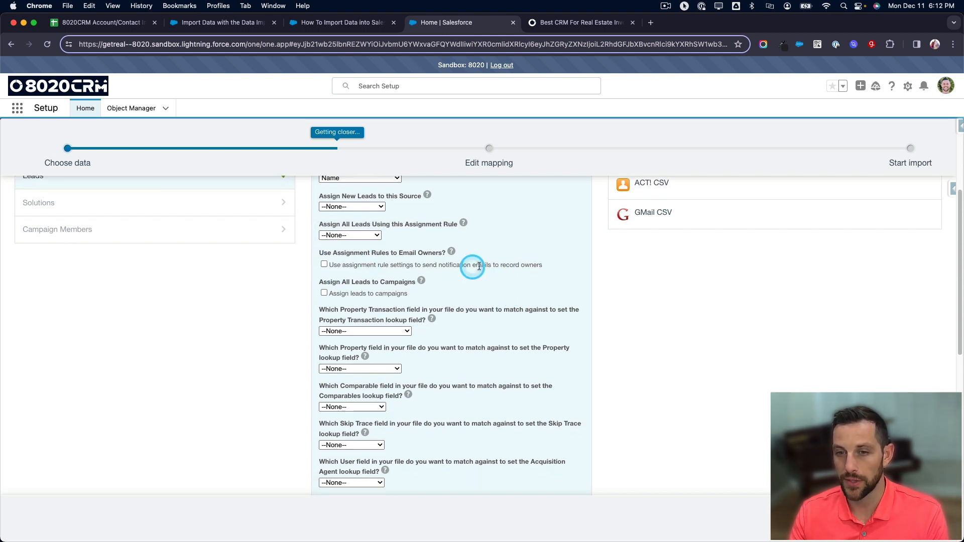
{"action": "scroll", "coordinate": [516, 289], "scroll_direction": "down", "scroll_amount": 3}
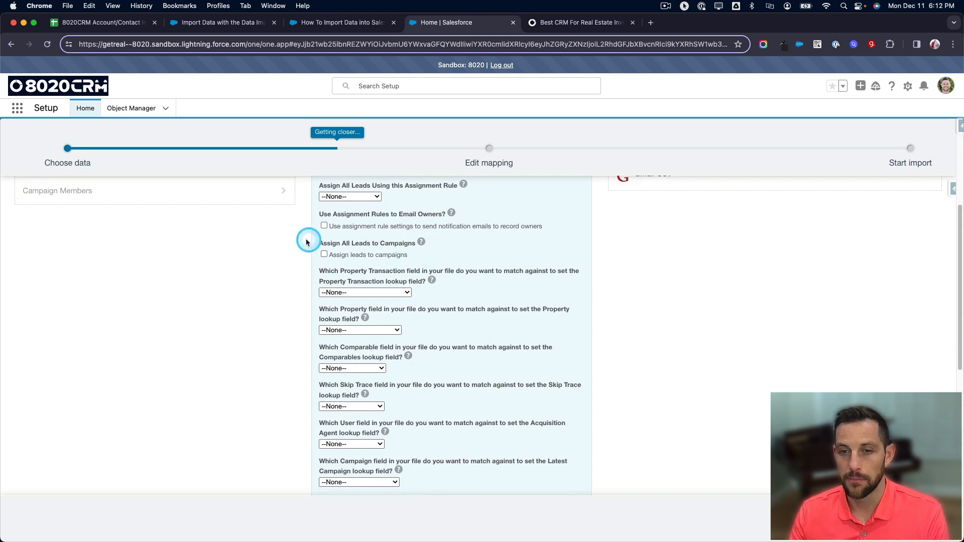
{"action": "left_click", "coordinate": [324, 255]}
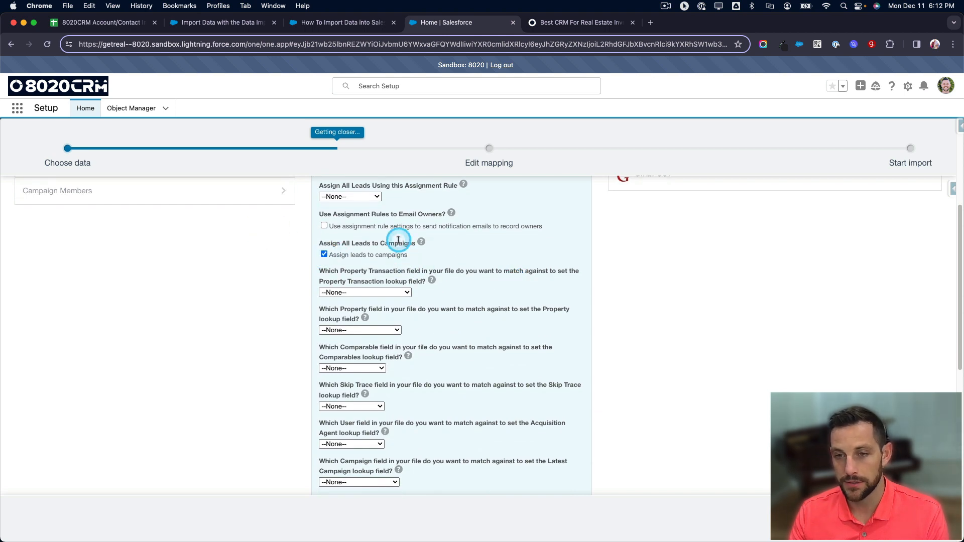
{"action": "mouse_move", "coordinate": [420, 244]}
{"action": "left_click", "coordinate": [323, 254]}
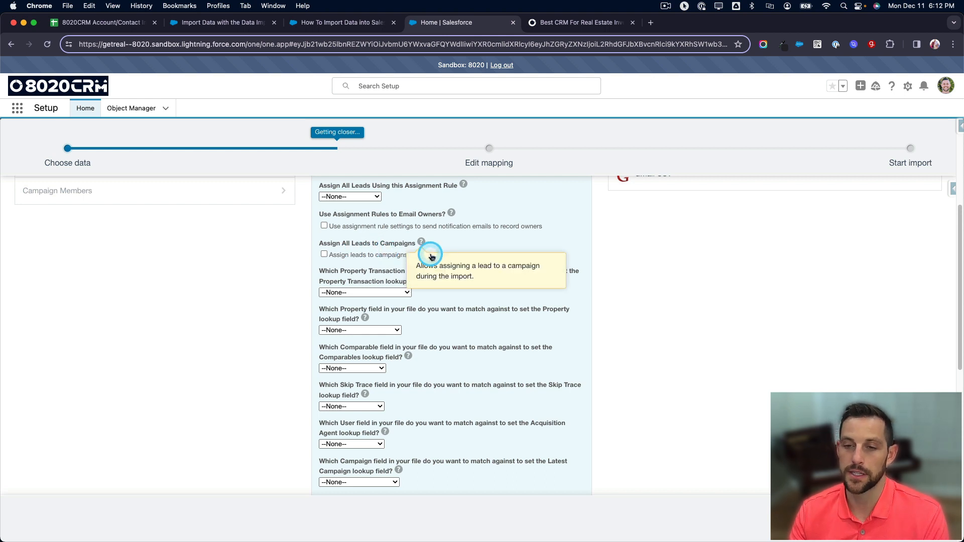
Examine the lookup field matching settings, including the match choices for the Real Estate Agent lookup field.
{"action": "scroll", "coordinate": [484, 269], "scroll_direction": "down", "scroll_amount": 2}
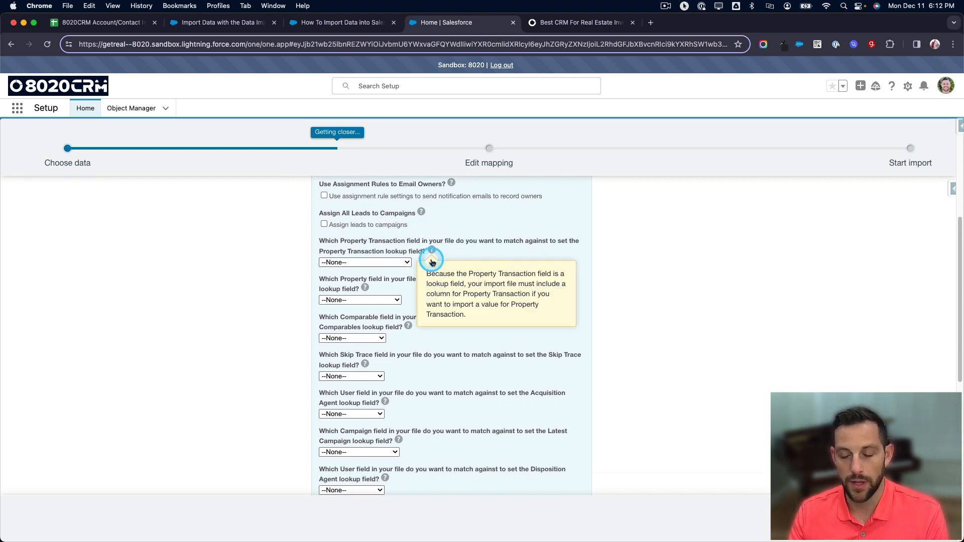
{"action": "scroll", "coordinate": [430, 306], "scroll_direction": "down", "scroll_amount": 5}
{"action": "scroll", "coordinate": [446, 332], "scroll_direction": "down", "scroll_amount": 3}
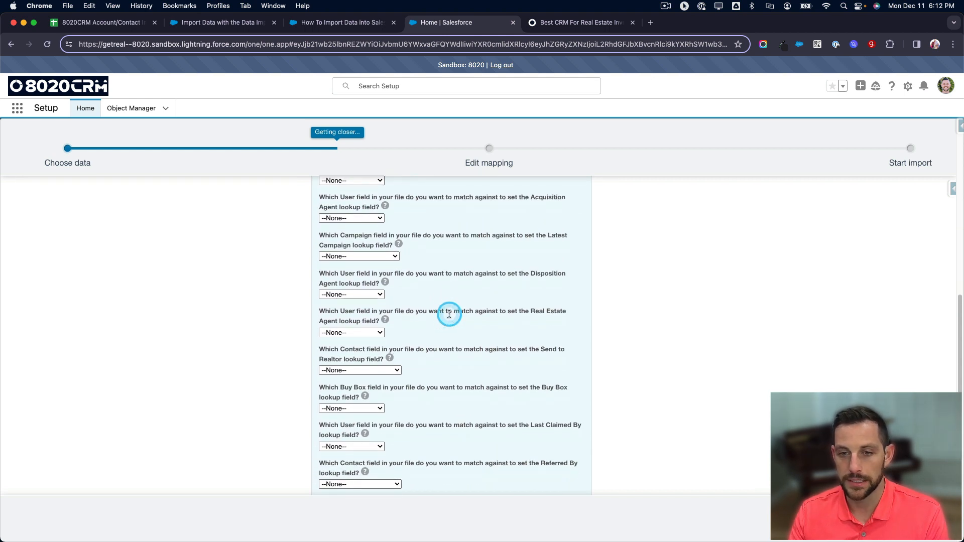
{"action": "left_click", "coordinate": [372, 274]}
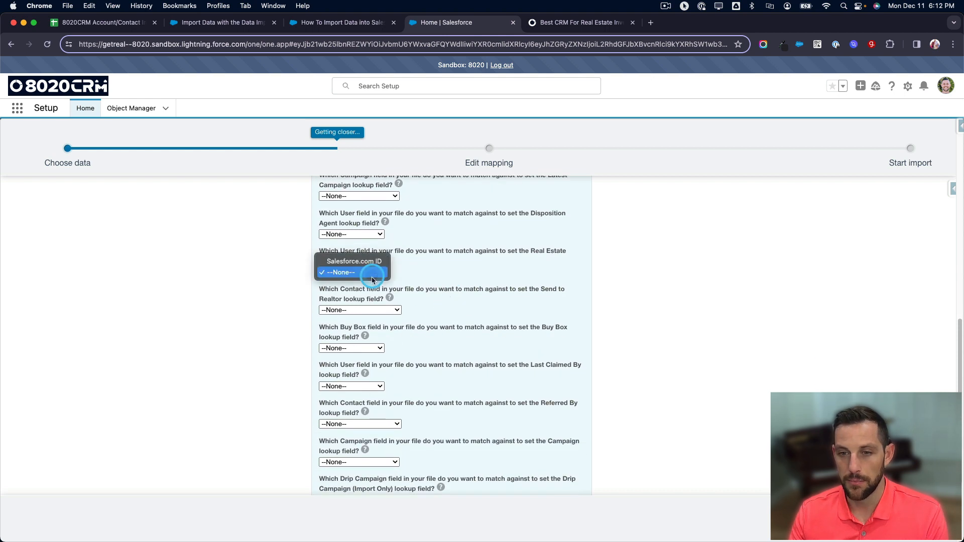
{"action": "left_click", "coordinate": [499, 270]}
{"action": "scroll", "coordinate": [416, 345], "scroll_direction": "down", "scroll_amount": 1}
{"action": "scroll", "coordinate": [415, 344], "scroll_direction": "down", "scroll_amount": 4}
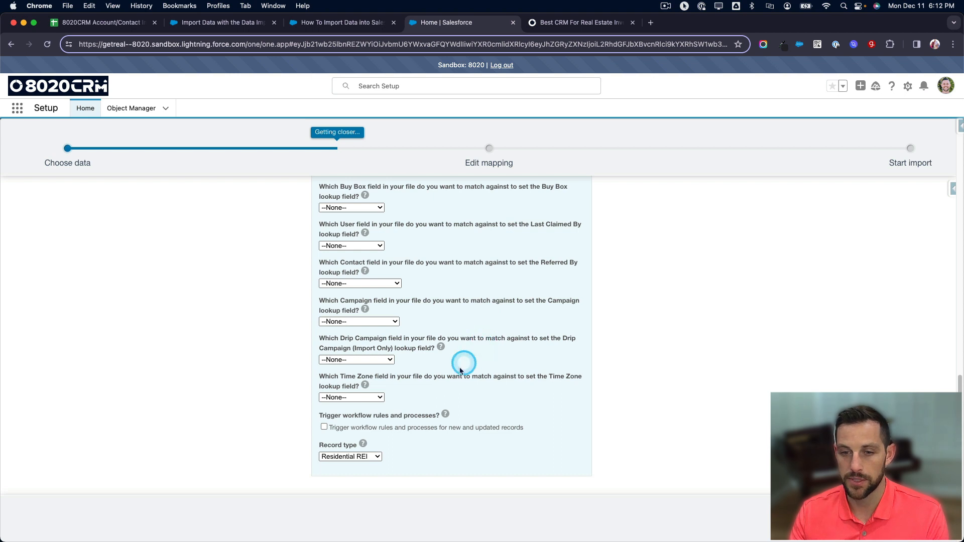
Try the option to trigger workflow rules and processes, clear it again, and check the available record types.
{"action": "left_click", "coordinate": [324, 427]}
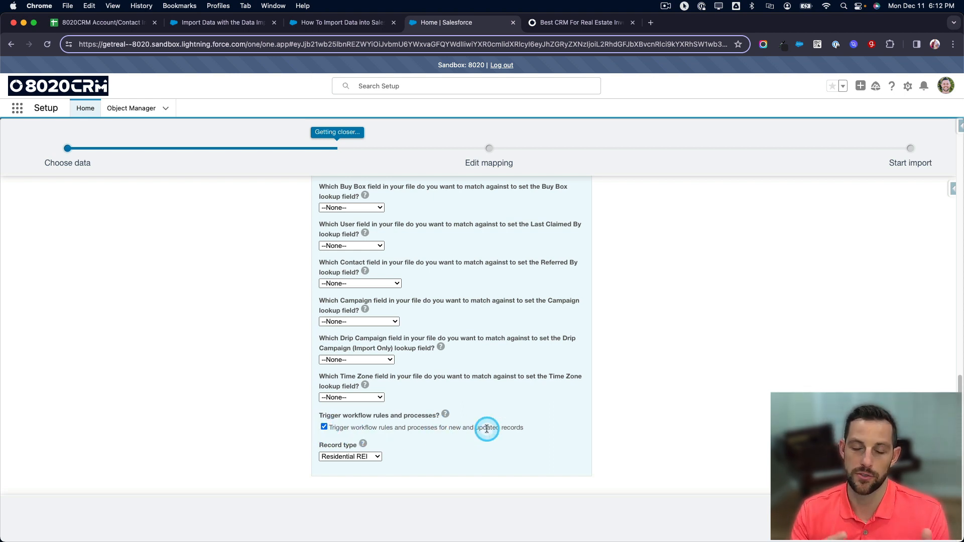
{"action": "left_click", "coordinate": [324, 427]}
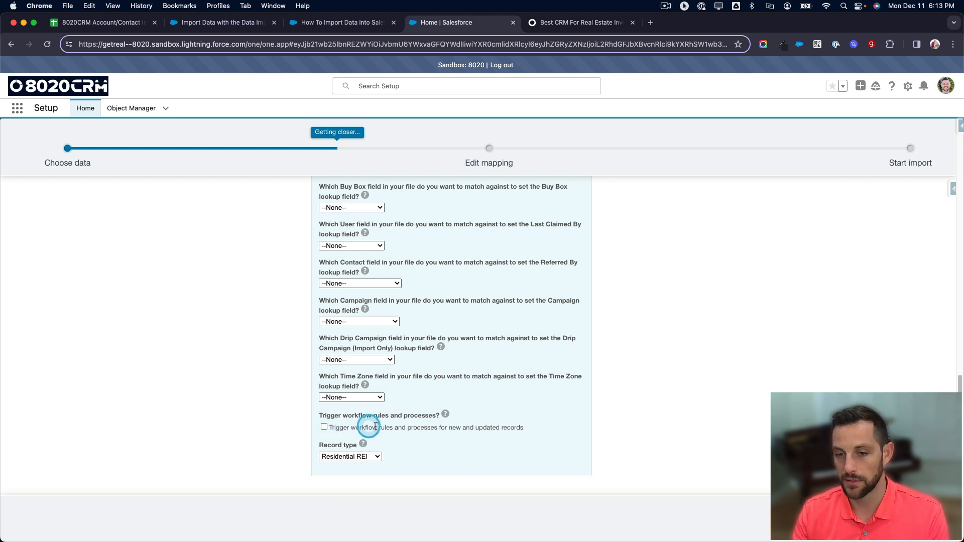
{"action": "mouse_move", "coordinate": [363, 444]}
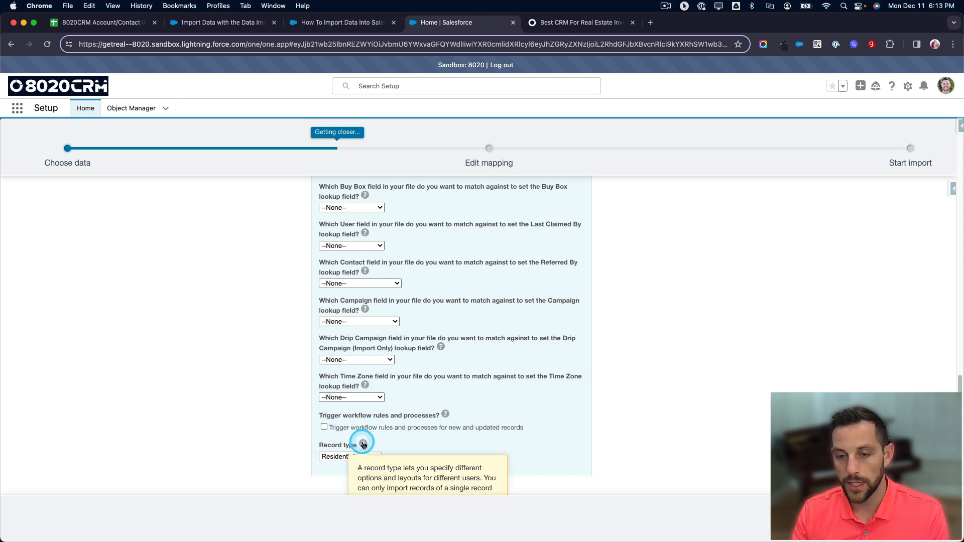
{"action": "left_click", "coordinate": [342, 456]}
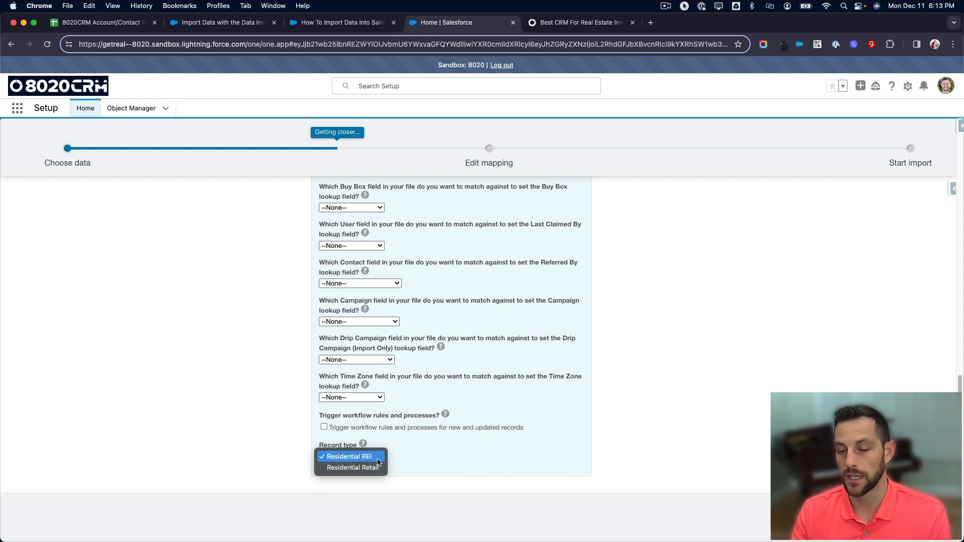
{"action": "left_click", "coordinate": [442, 445]}
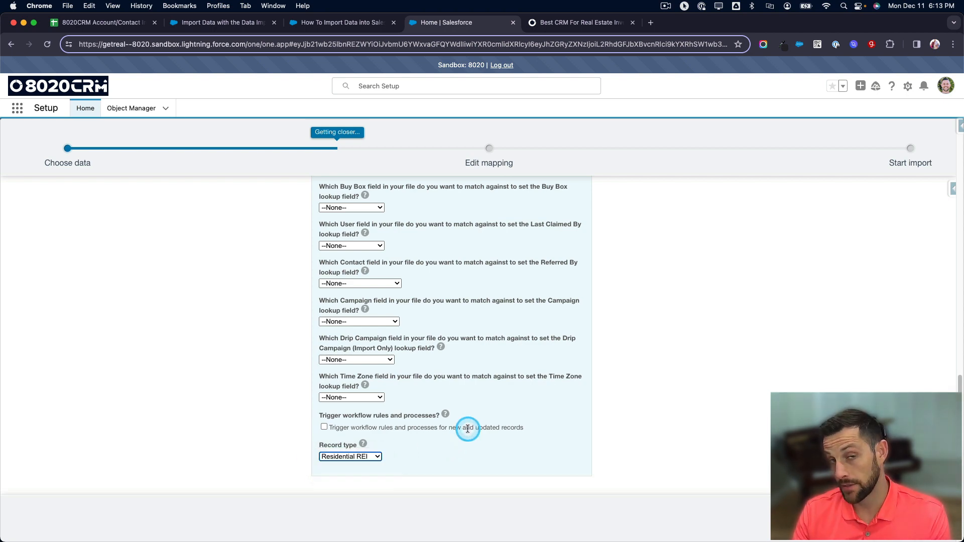
Choose success120123022313438.csv from Downloads as the comma-separated CSV source and continue to the field mapping.
{"action": "scroll", "coordinate": [499, 398], "scroll_direction": "up", "scroll_amount": 15}
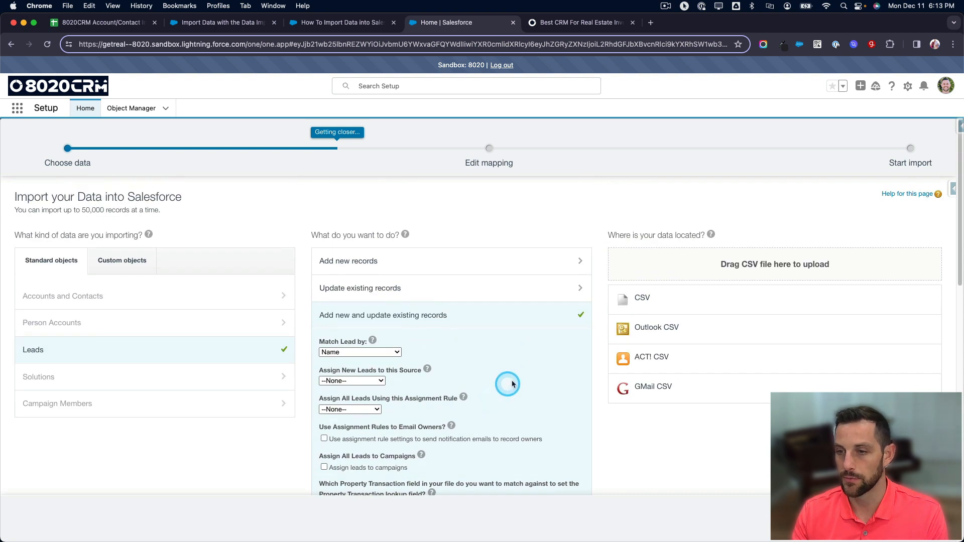
{"action": "left_click", "coordinate": [666, 300]}
{"action": "left_click", "coordinate": [667, 329]}
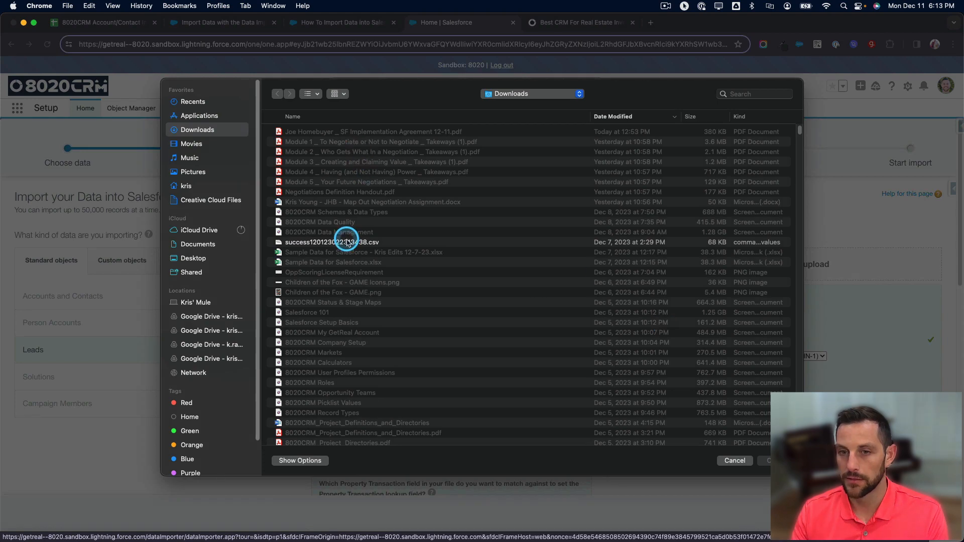
{"action": "left_click", "coordinate": [345, 242]}
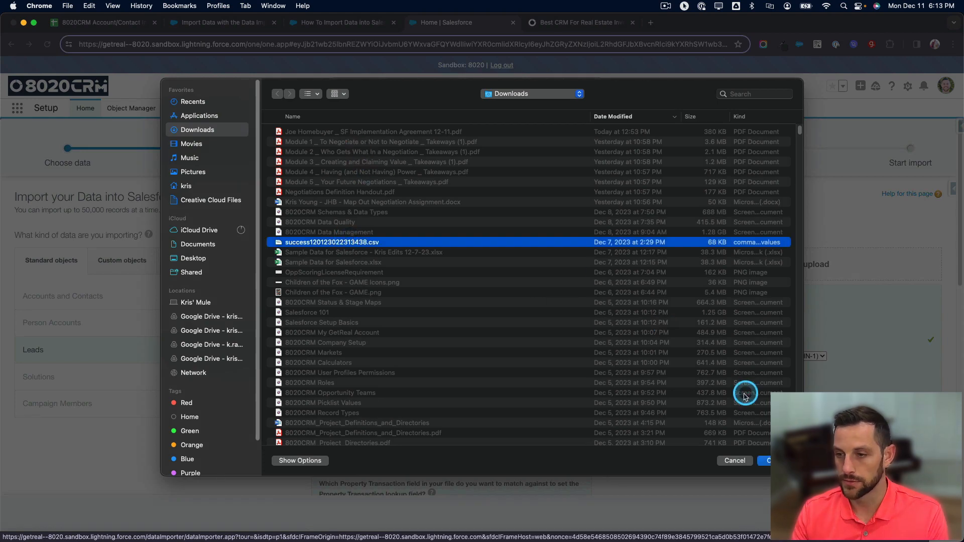
{"action": "left_click", "coordinate": [765, 460]}
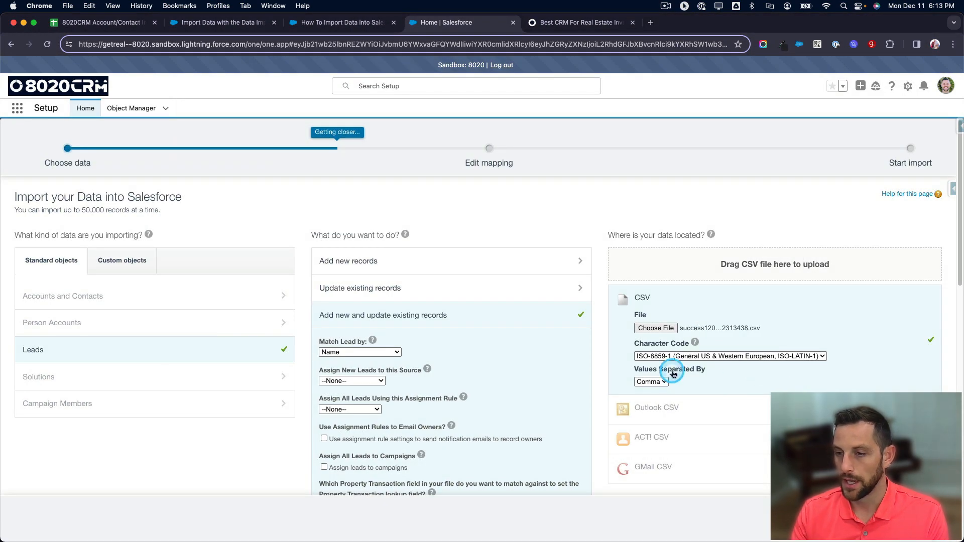
{"action": "left_click", "coordinate": [651, 382]}
{"action": "left_click", "coordinate": [723, 380]}
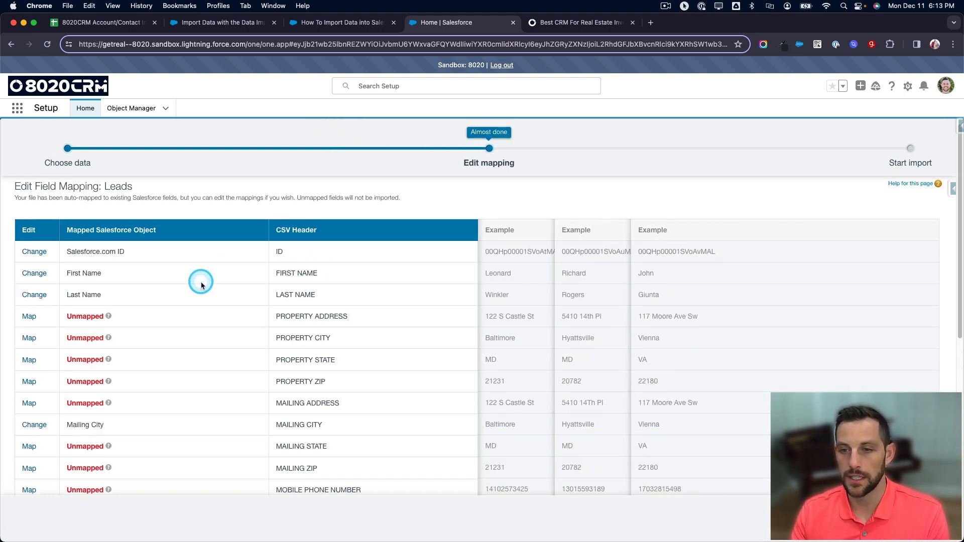
Review the lead field mapping to see which CSV headers are mapped and which are unmapped.
{"action": "scroll", "coordinate": [201, 284], "scroll_direction": "down", "scroll_amount": 1}
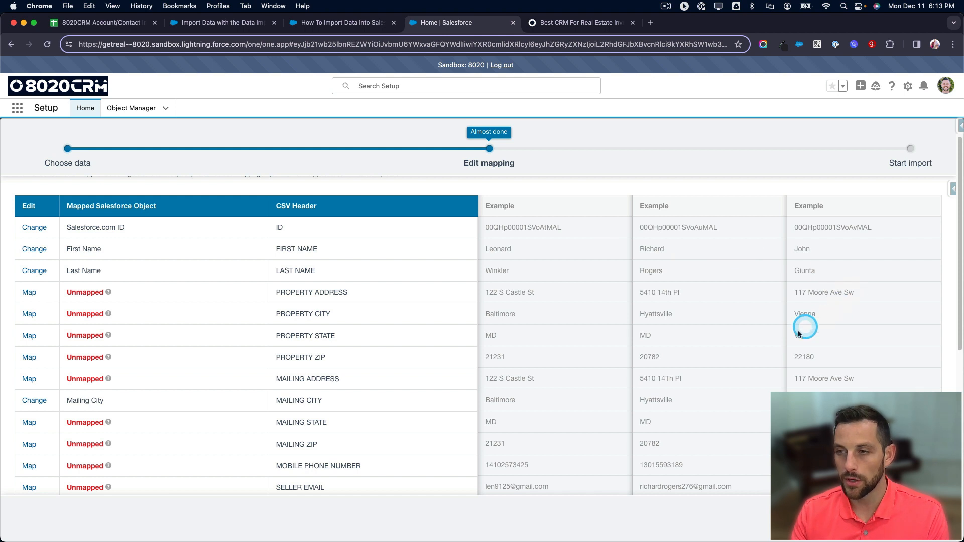
{"action": "scroll", "coordinate": [293, 252], "scroll_direction": "down", "scroll_amount": 5}
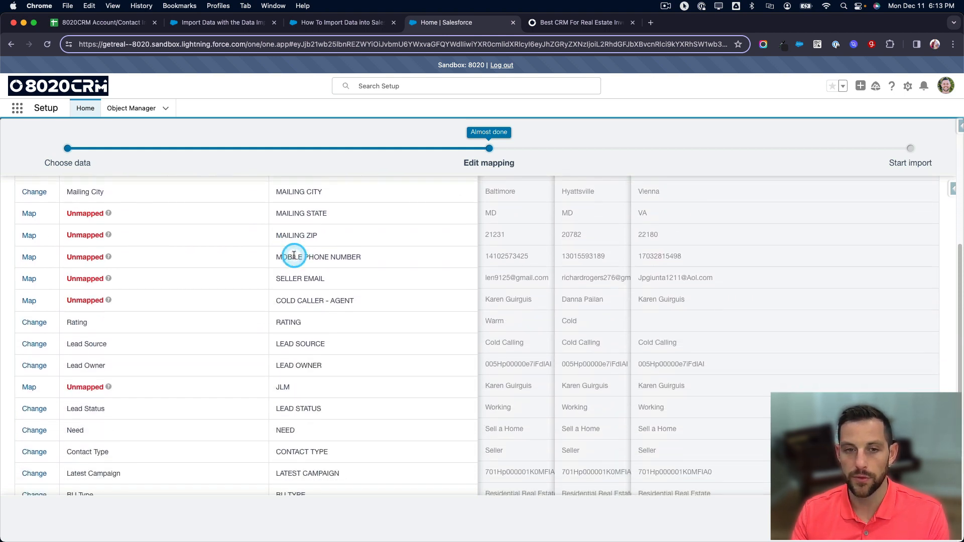
{"action": "scroll", "coordinate": [294, 256], "scroll_direction": "up", "scroll_amount": 5}
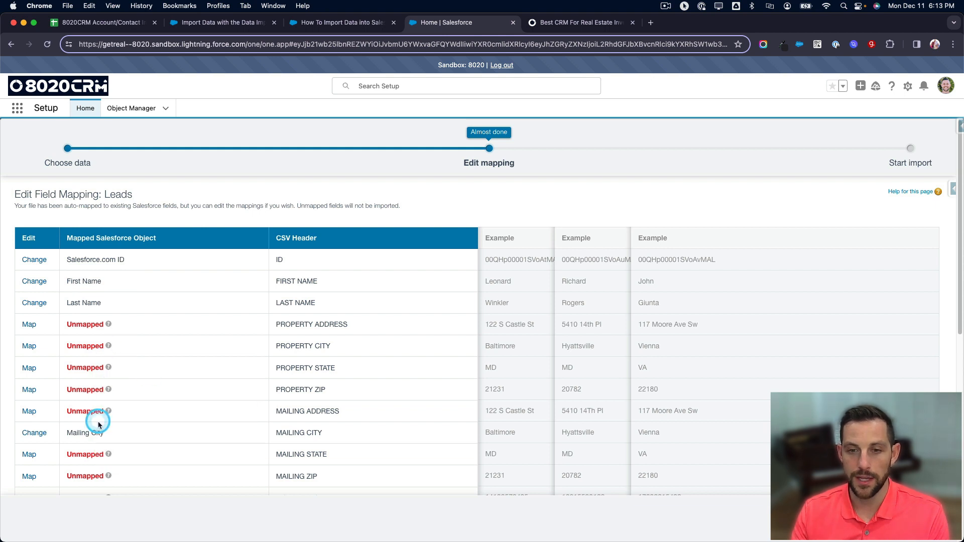
{"action": "scroll", "coordinate": [360, 317], "scroll_direction": "down", "scroll_amount": 1}
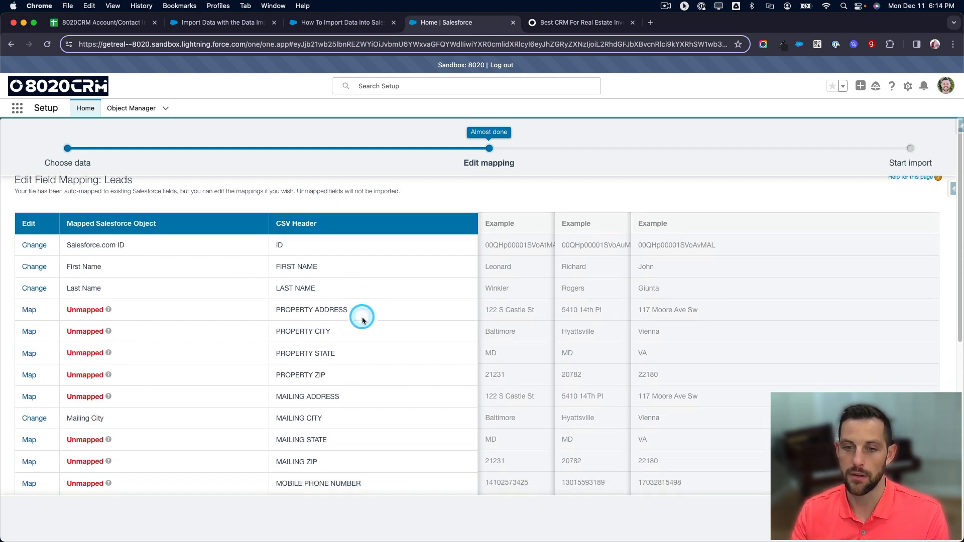
{"action": "scroll", "coordinate": [362, 319], "scroll_direction": "down", "scroll_amount": 2}
{"action": "scroll", "coordinate": [362, 319], "scroll_direction": "up", "scroll_amount": 1}
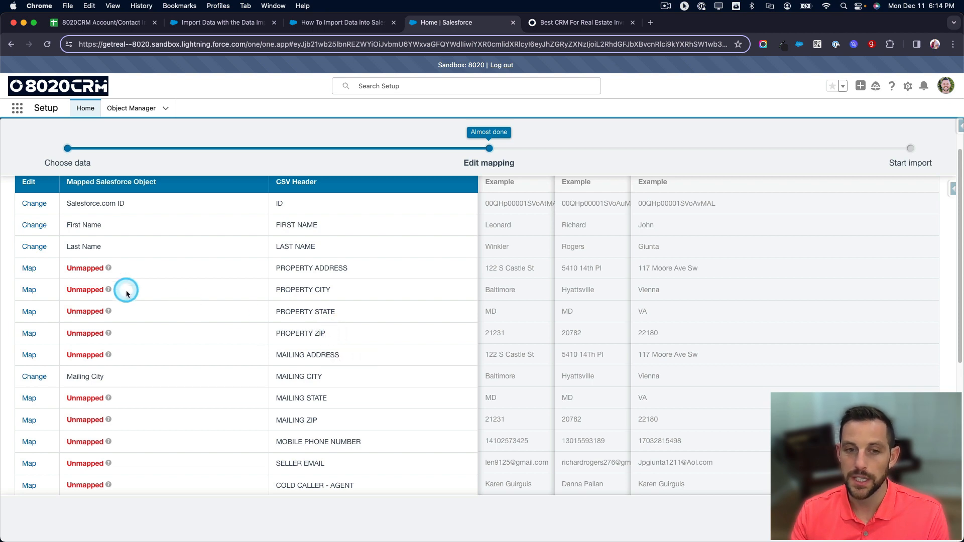
Map the LAST NAME column to the Name field in addition to Last Name.
{"action": "left_click", "coordinate": [33, 247]}
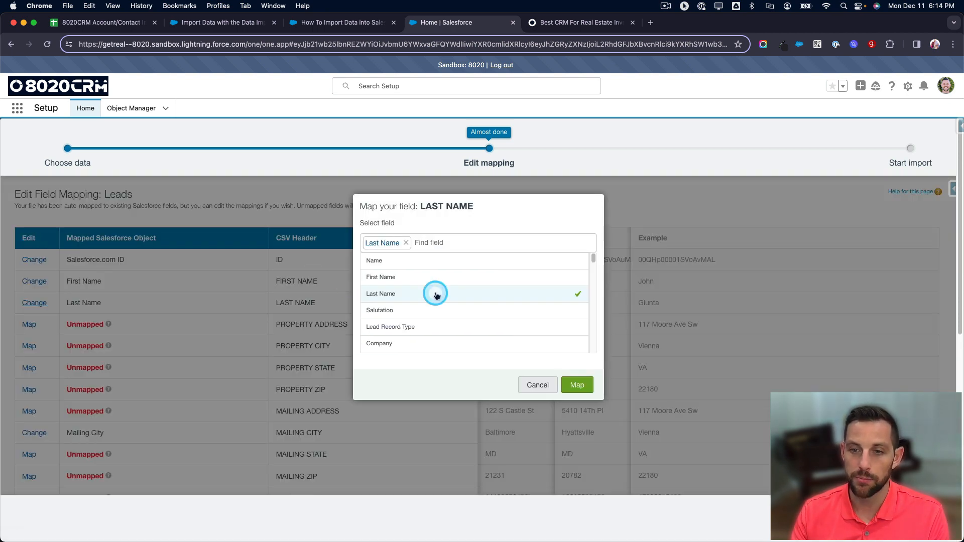
{"action": "left_click", "coordinate": [425, 261]}
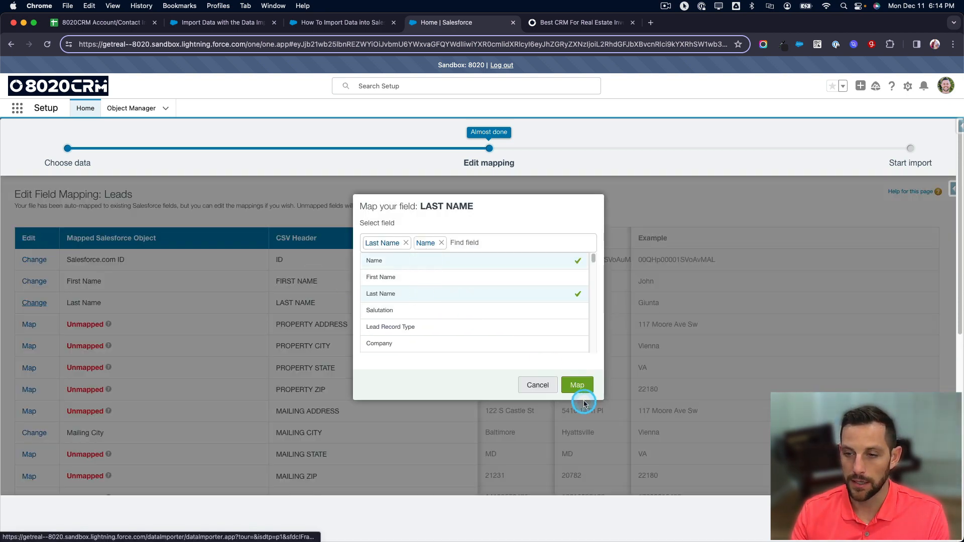
{"action": "left_click", "coordinate": [578, 384]}
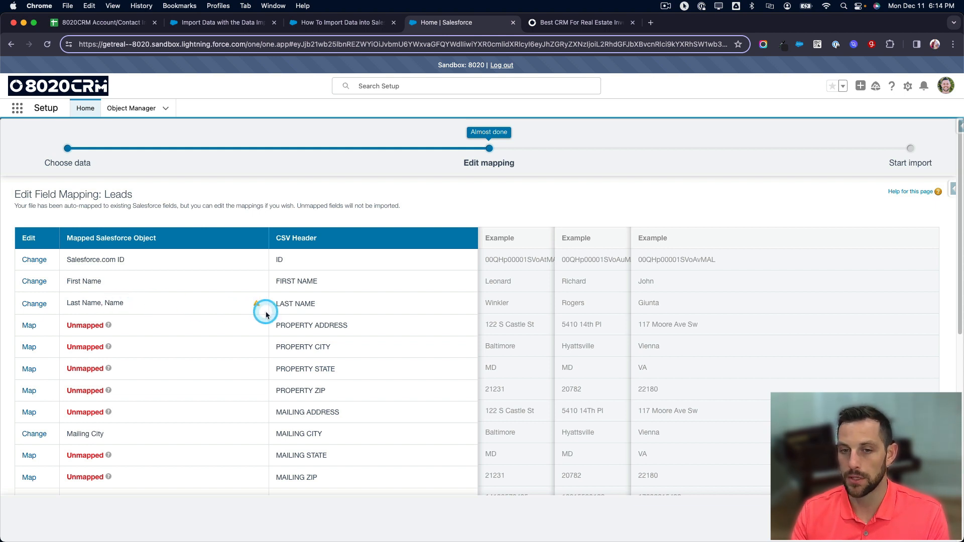
Remove the Name field from the LAST NAME column's mapping, keeping only Last Name.
{"action": "left_click", "coordinate": [33, 304]}
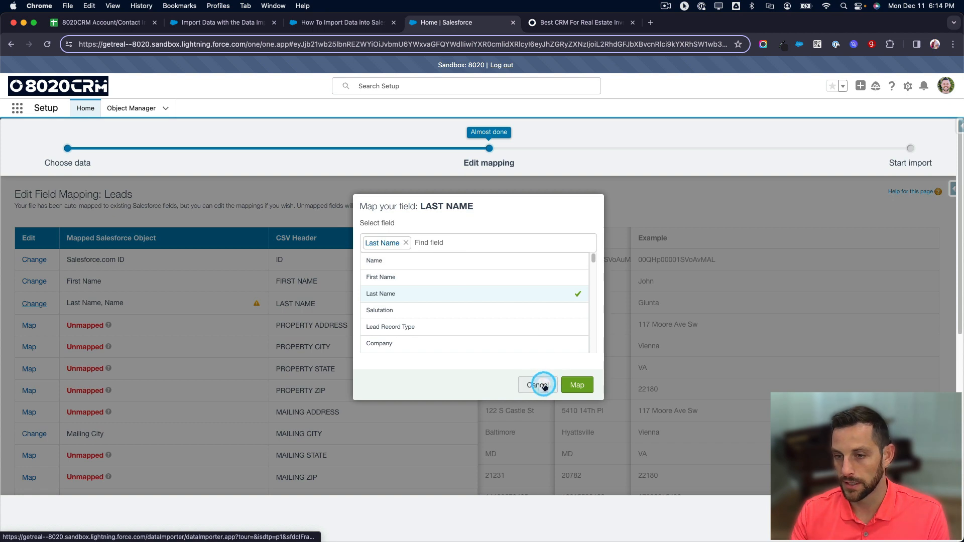
{"action": "left_click", "coordinate": [577, 385]}
Review the mapped and unmapped CSV headers from PROPERTY ADDRESS through STATUS in the lead field mapping.
{"action": "scroll", "coordinate": [270, 327], "scroll_direction": "down", "scroll_amount": 5}
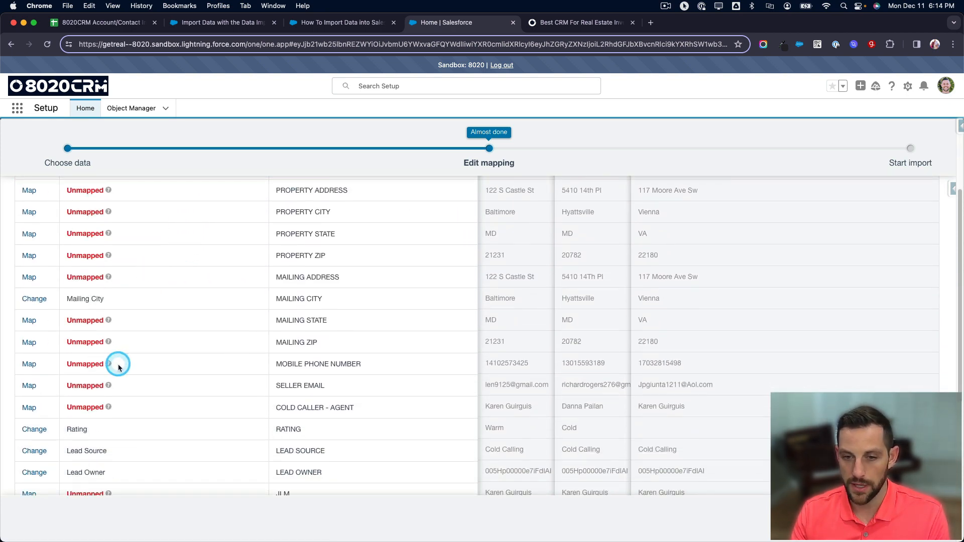
{"action": "scroll", "coordinate": [115, 363], "scroll_direction": "down", "scroll_amount": 1}
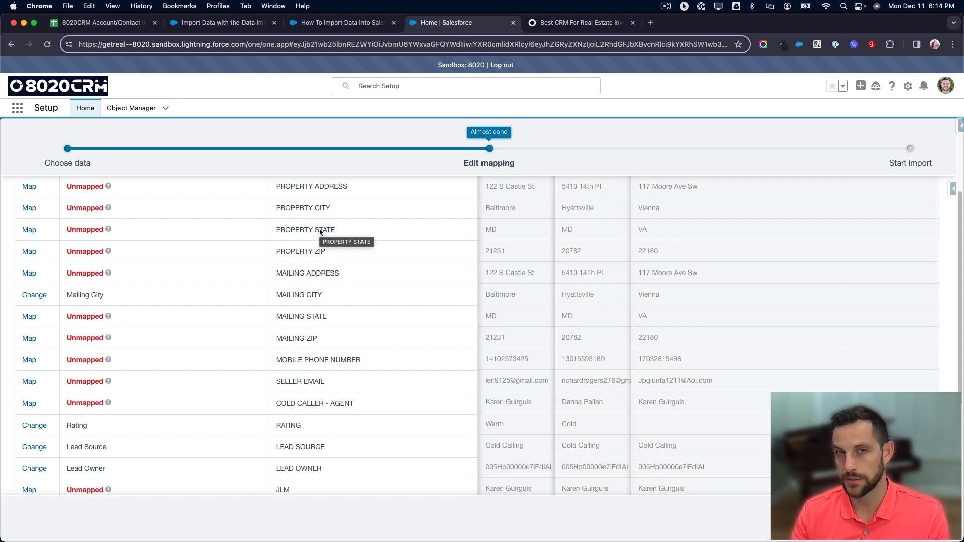
{"action": "scroll", "coordinate": [570, 231], "scroll_direction": "down", "scroll_amount": 3}
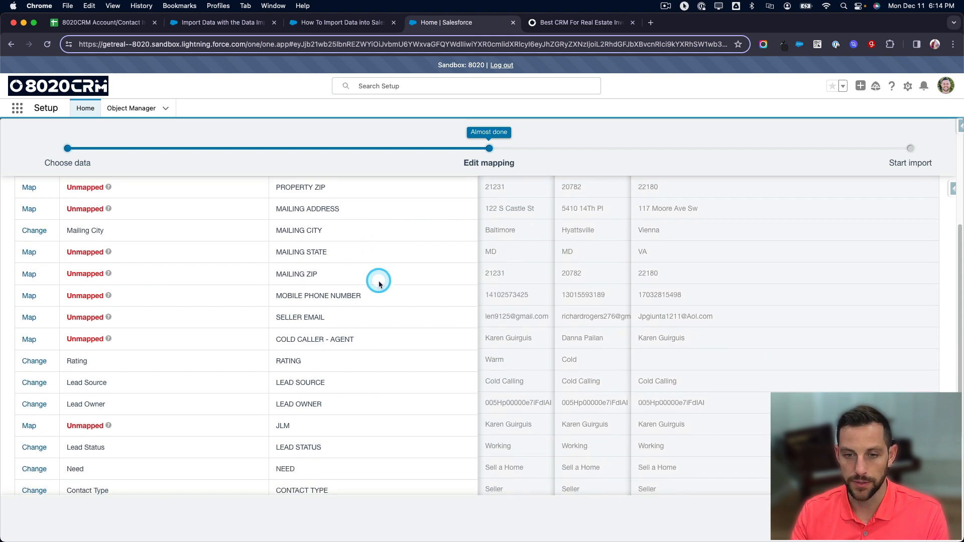
{"action": "scroll", "coordinate": [379, 284], "scroll_direction": "down", "scroll_amount": 6}
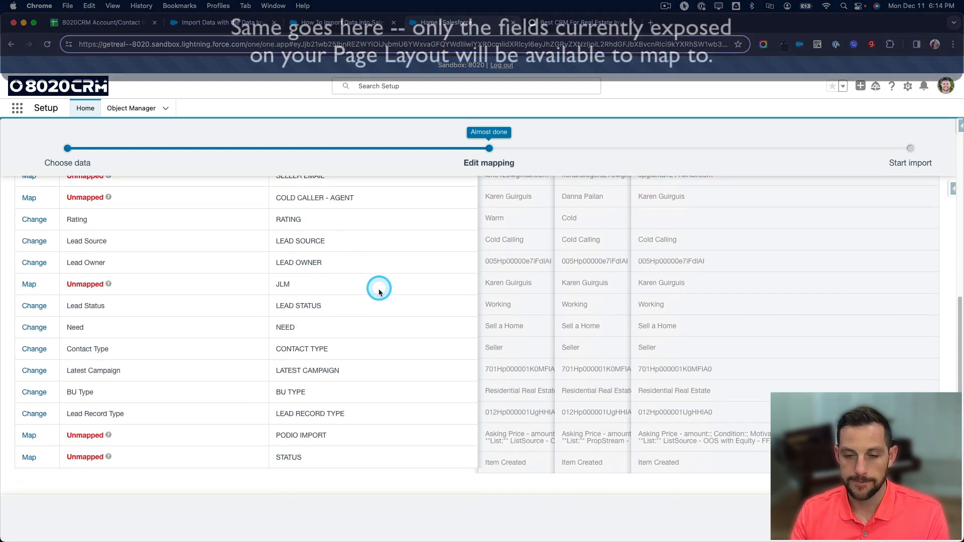
{"action": "scroll", "coordinate": [379, 292], "scroll_direction": "down", "scroll_amount": 2}
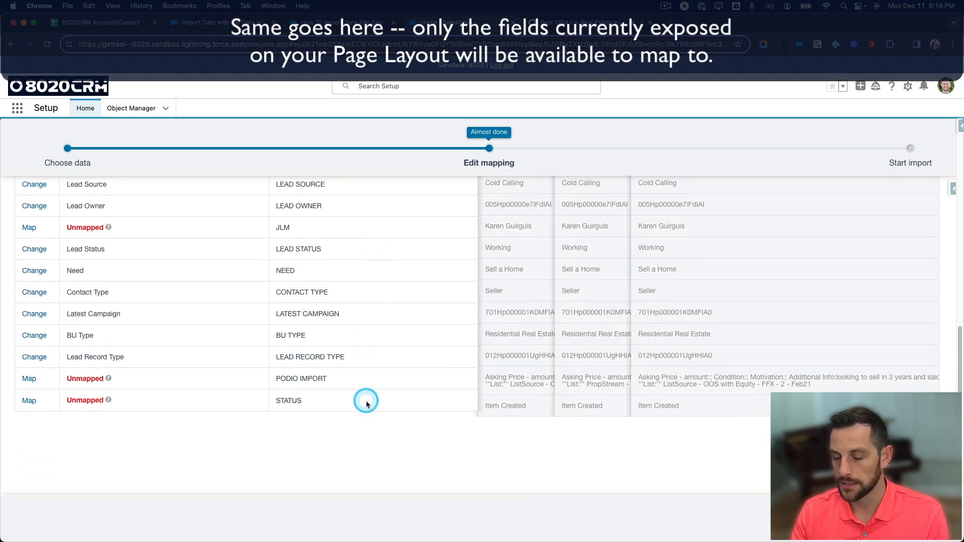
{"action": "scroll", "coordinate": [365, 396], "scroll_direction": "up", "scroll_amount": 9}
{"action": "scroll", "coordinate": [364, 394], "scroll_direction": "down", "scroll_amount": 3}
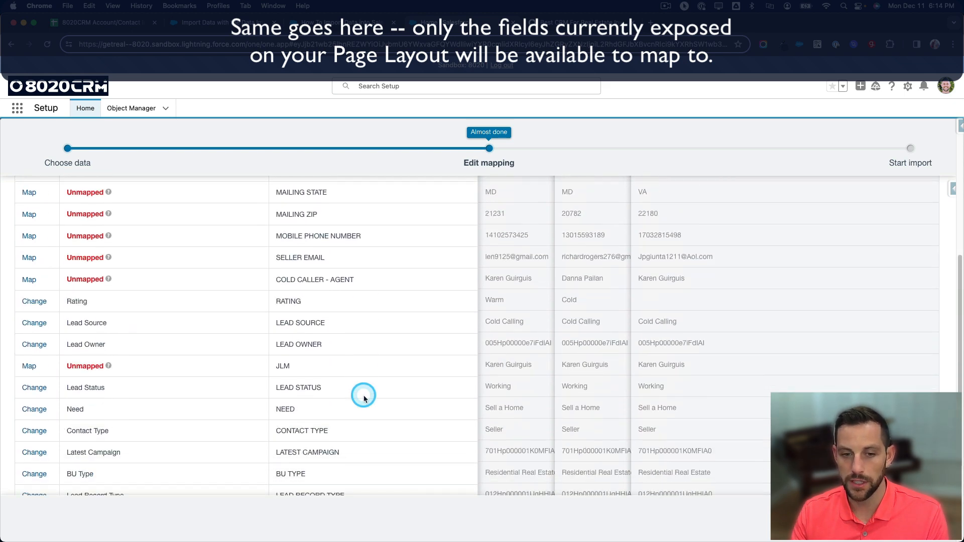
{"action": "scroll", "coordinate": [155, 409], "scroll_direction": "down", "scroll_amount": 3}
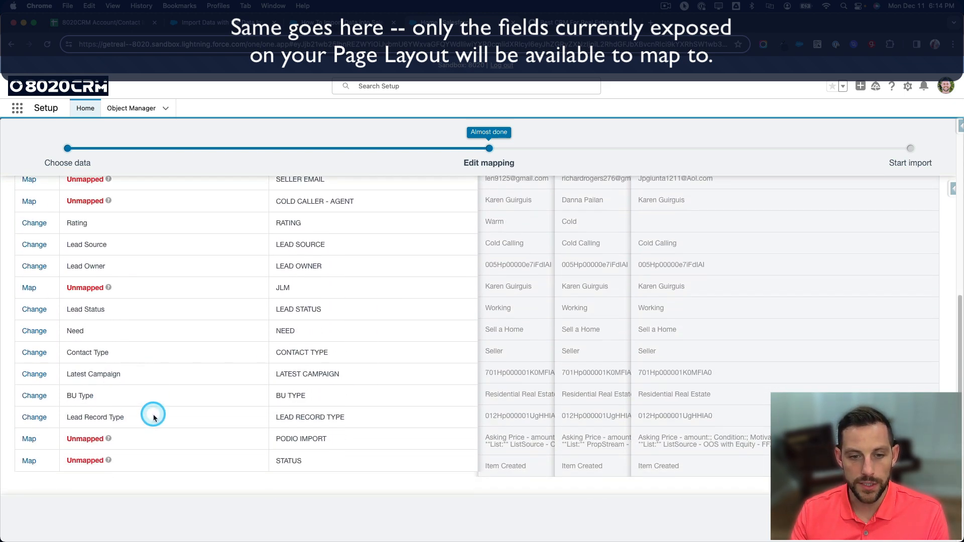
Check the example ID values for Lead Owner, Latest Campaign and Lead Record Type, and continue to the import review.
{"action": "scroll", "coordinate": [130, 367], "scroll_direction": "up", "scroll_amount": 1}
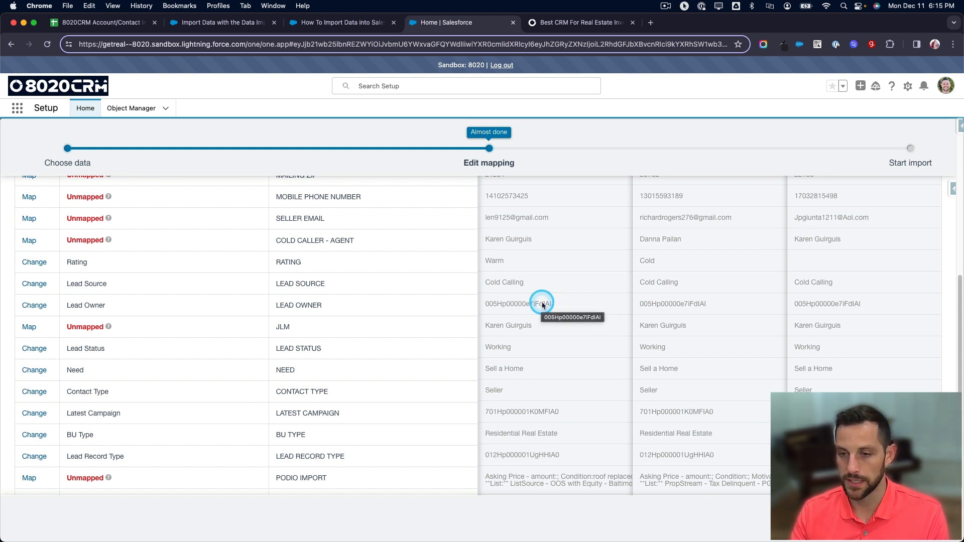
{"action": "scroll", "coordinate": [533, 412], "scroll_direction": "down", "scroll_amount": 2}
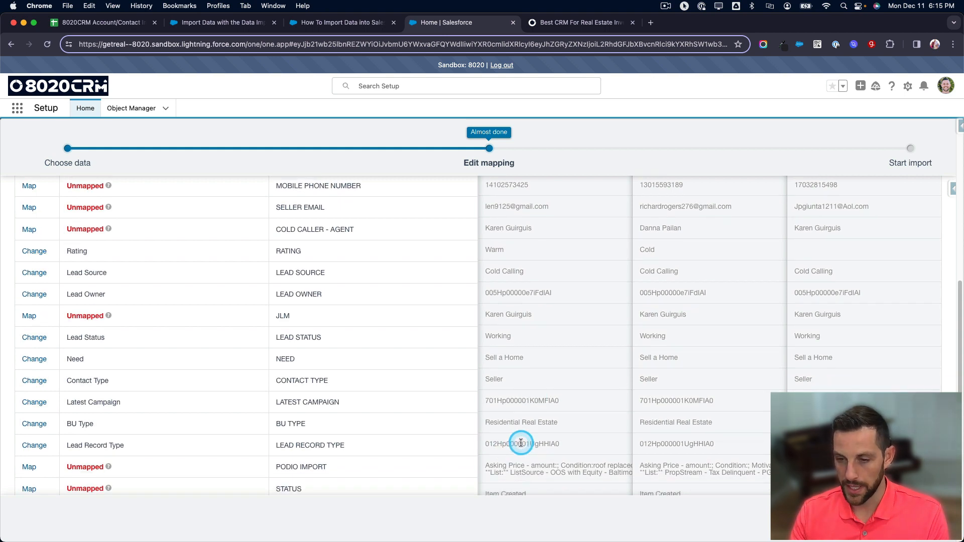
{"action": "scroll", "coordinate": [519, 441], "scroll_direction": "down", "scroll_amount": 3}
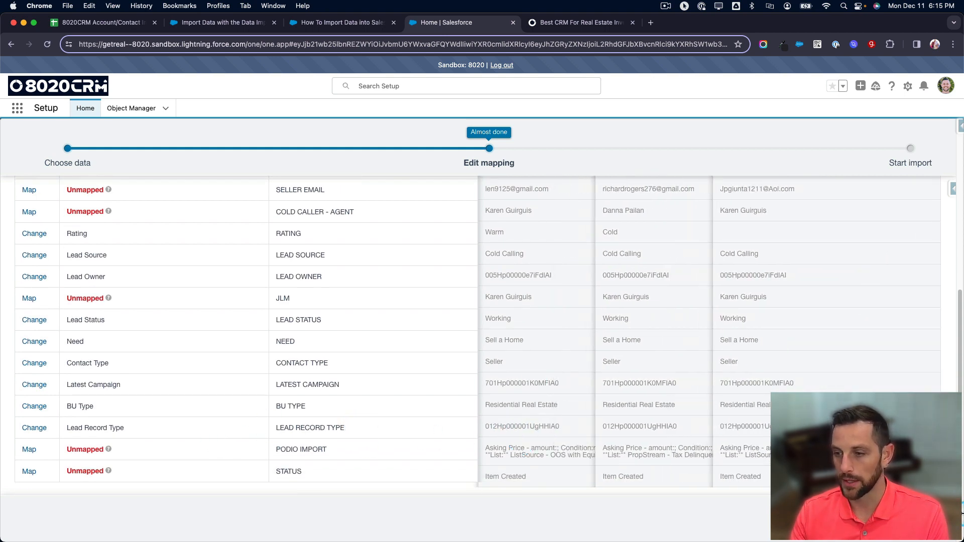
{"action": "left_click", "coordinate": [925, 519]}
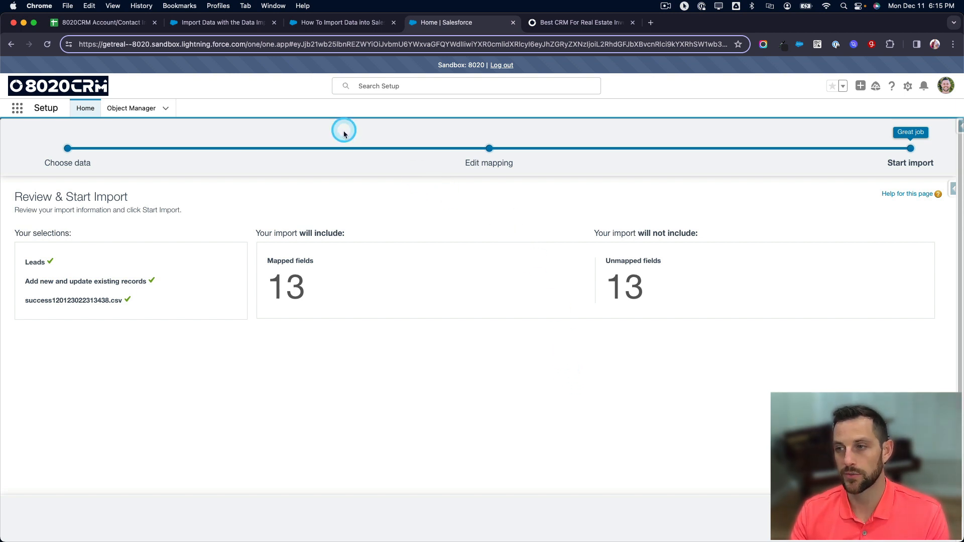
Switch to the Salesforce Help article on the Data Import Wizard, skim its instructions, and open the Download and Install Data Loader topic.
{"action": "left_click", "coordinate": [233, 24]}
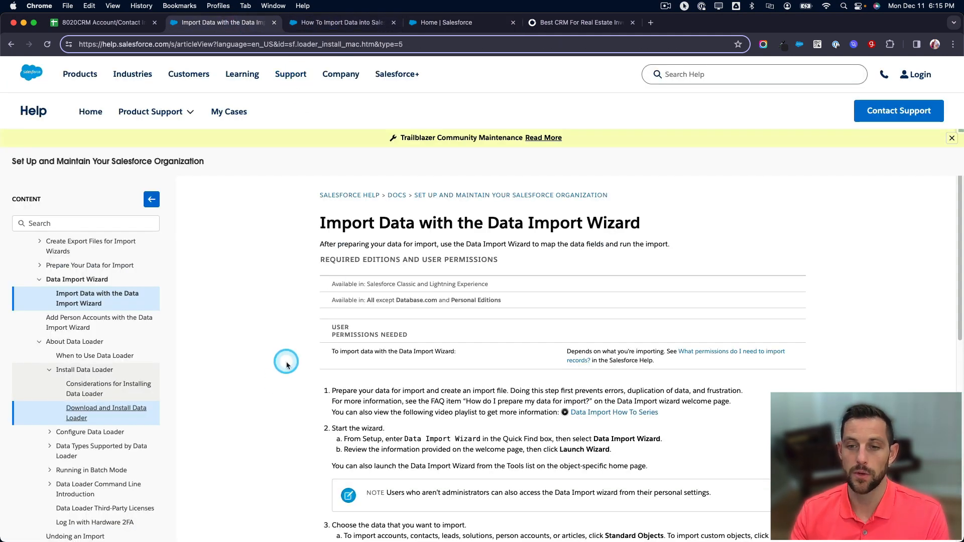
{"action": "scroll", "coordinate": [286, 362], "scroll_direction": "down", "scroll_amount": 3}
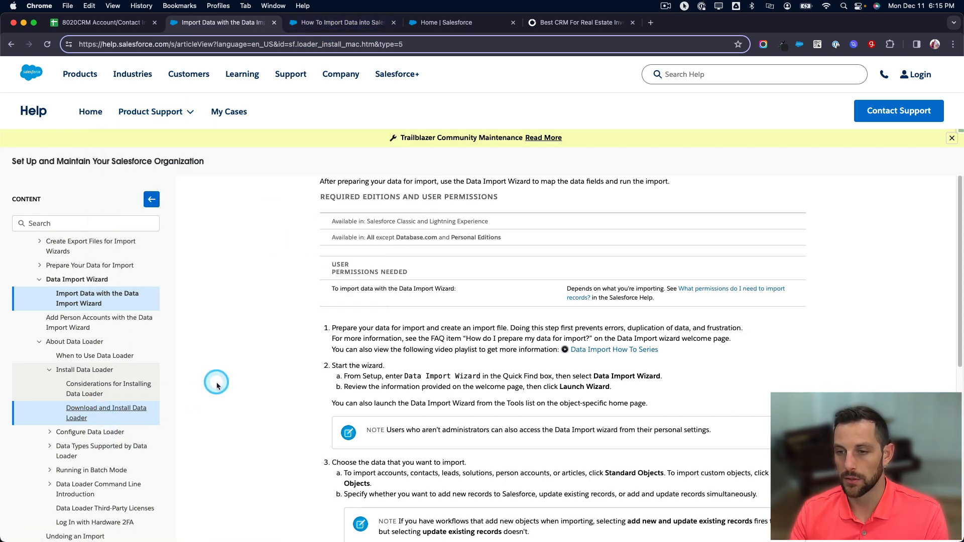
{"action": "scroll", "coordinate": [216, 386], "scroll_direction": "down", "scroll_amount": 15}
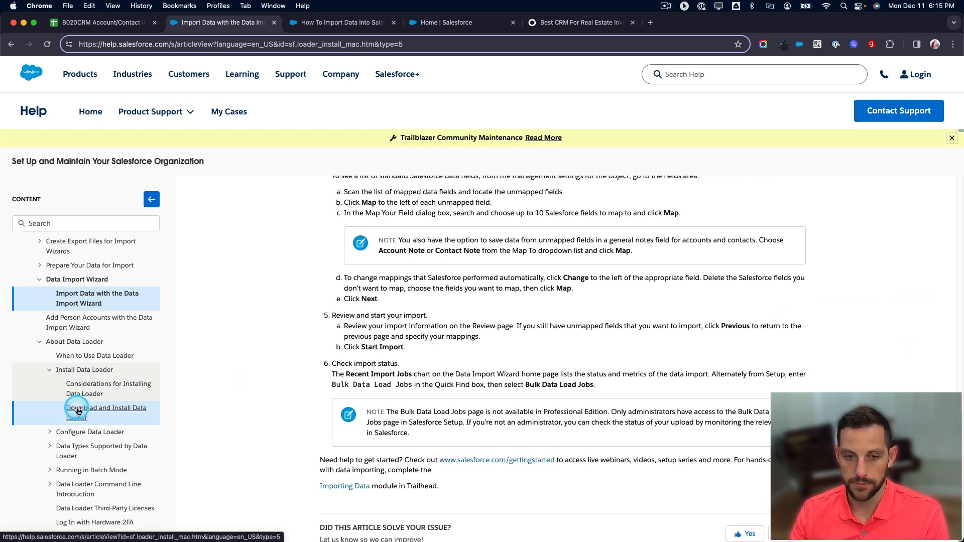
{"action": "scroll", "coordinate": [250, 360], "scroll_direction": "up", "scroll_amount": 15}
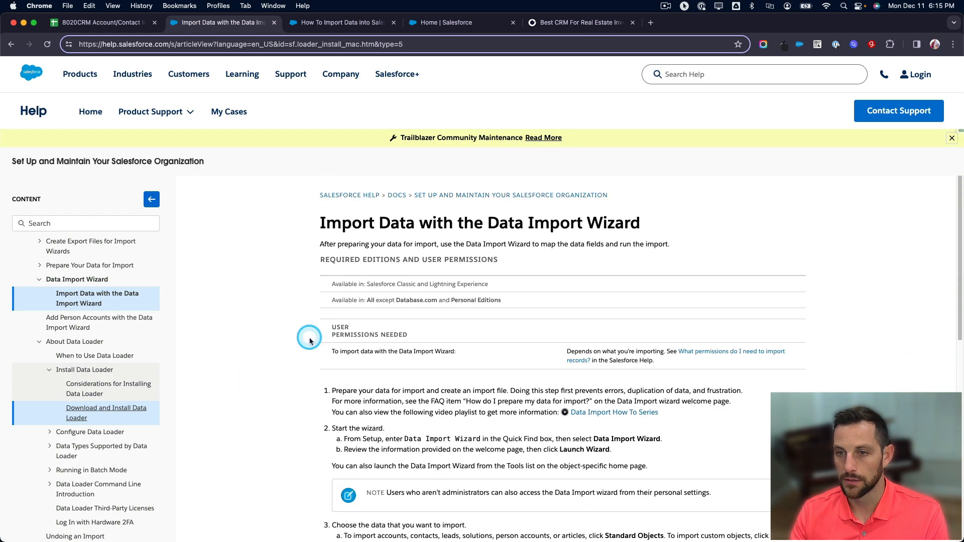
{"action": "left_click", "coordinate": [84, 394]}
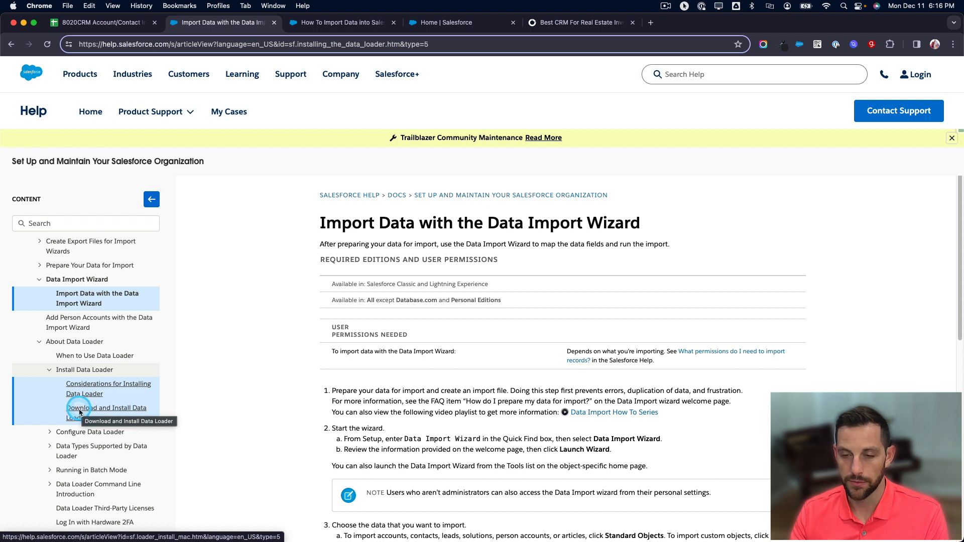
{"action": "left_click", "coordinate": [79, 412]}
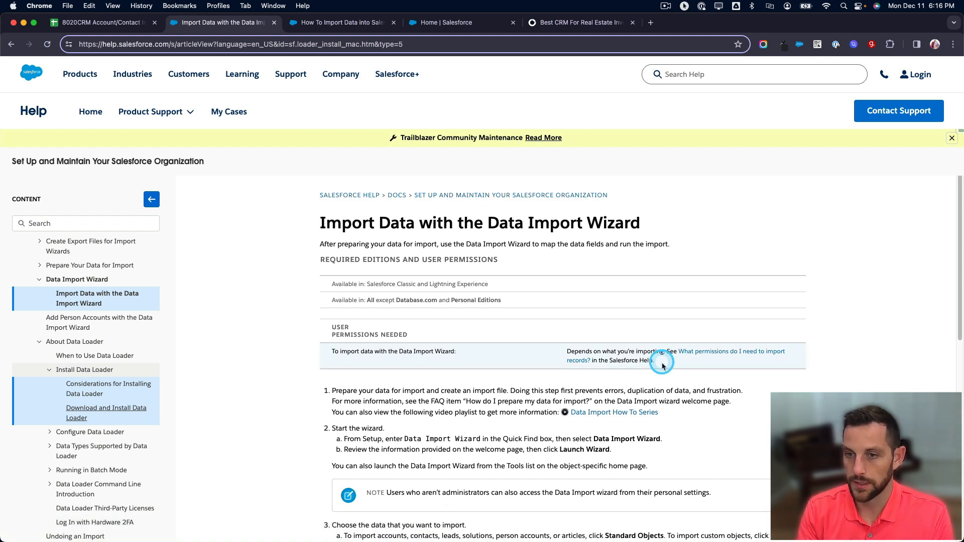
{"action": "key", "text": "super+space"}
{"action": "type", "text": "data load"}
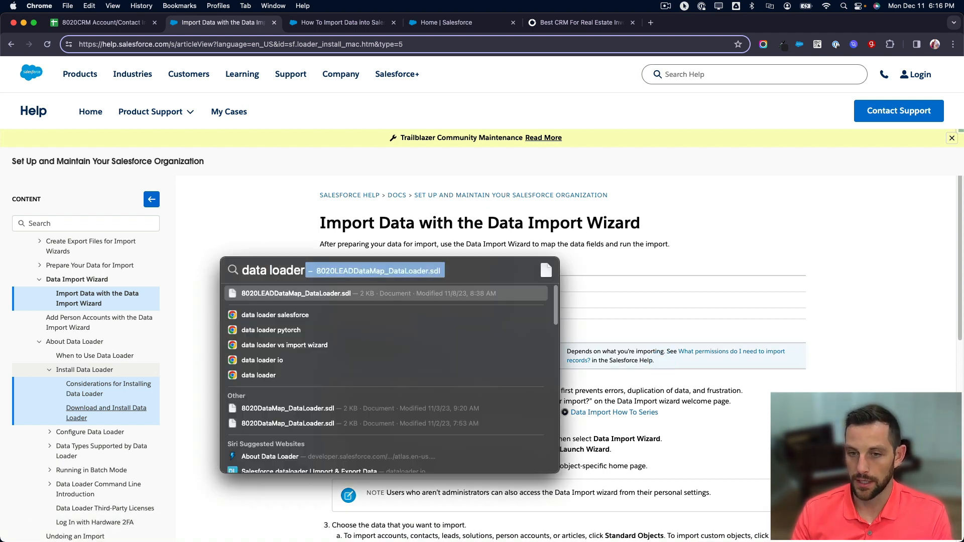
{"action": "scroll", "coordinate": [450, 410], "scroll_direction": "down", "scroll_amount": 10}
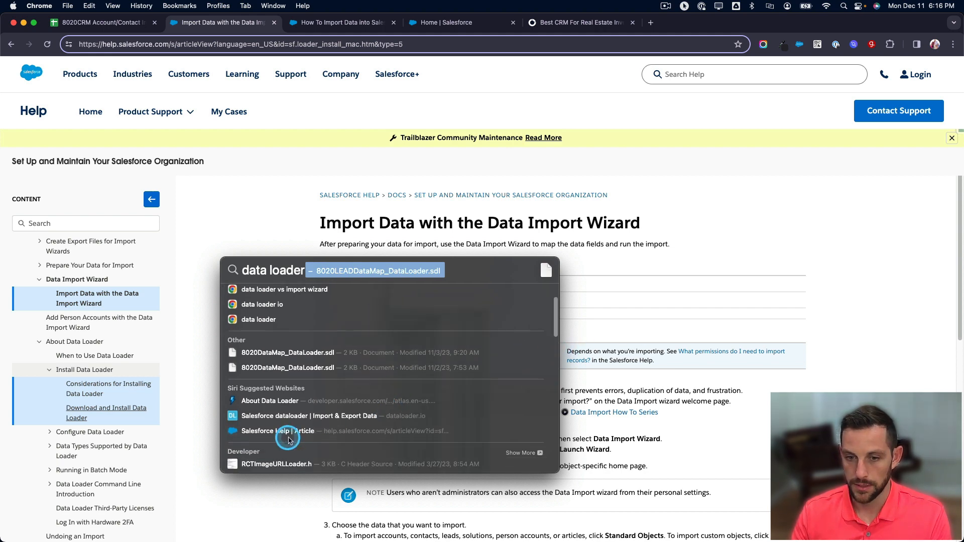
{"action": "scroll", "coordinate": [338, 435], "scroll_direction": "down", "scroll_amount": 10}
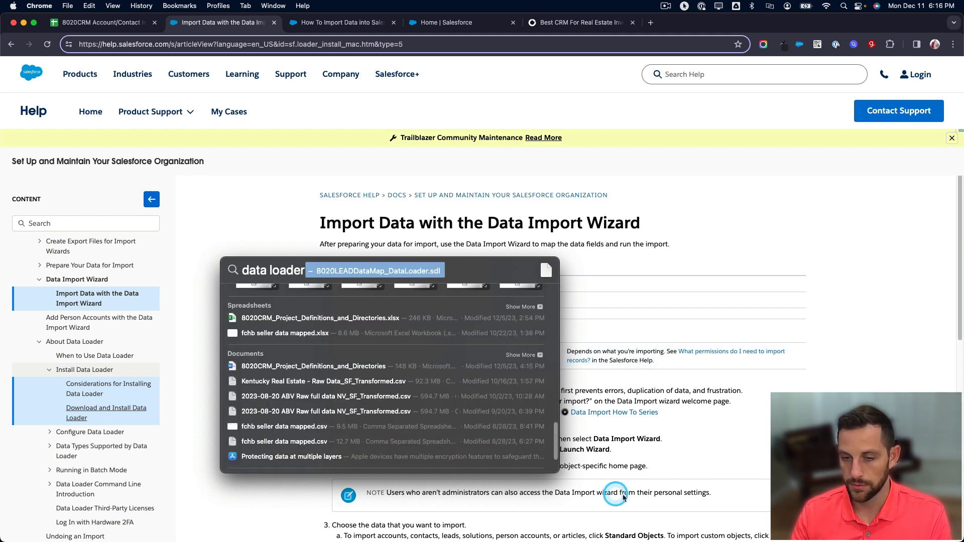
{"action": "left_click", "coordinate": [706, 441]}
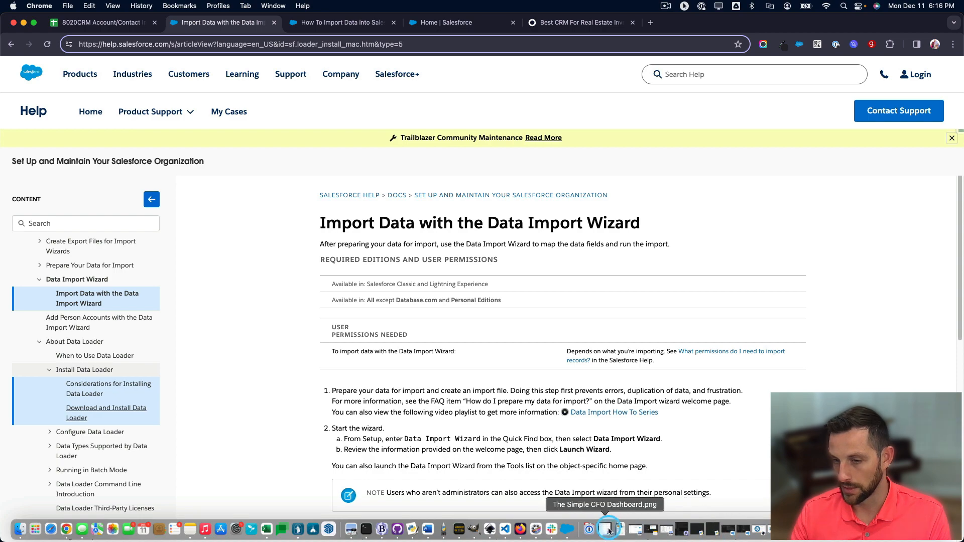
Launch DataLoader 58.0.3 from the Applications folder, view the object selection of an Insert load, and close it.
{"action": "left_click", "coordinate": [589, 529]}
{"action": "scroll", "coordinate": [677, 313], "scroll_direction": "down", "scroll_amount": 1}
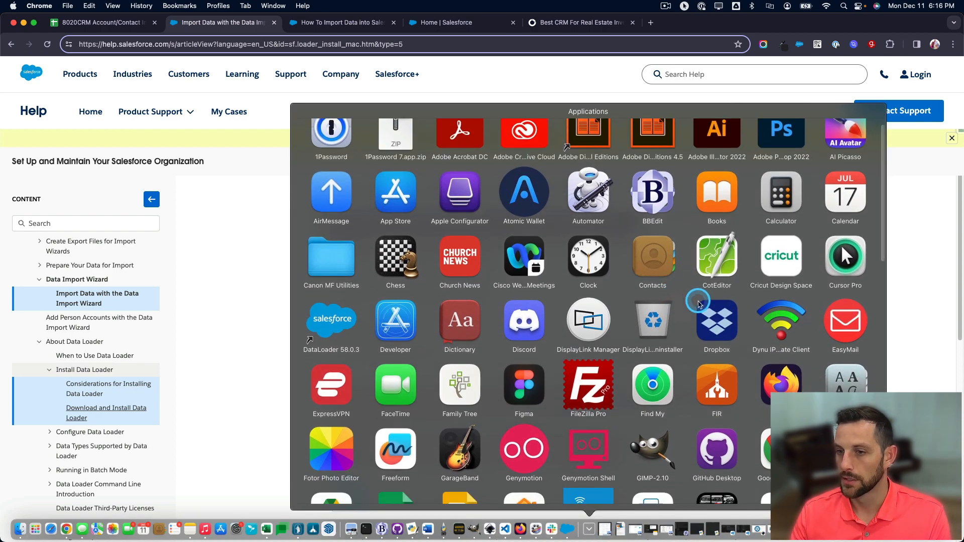
{"action": "left_click", "coordinate": [345, 320]}
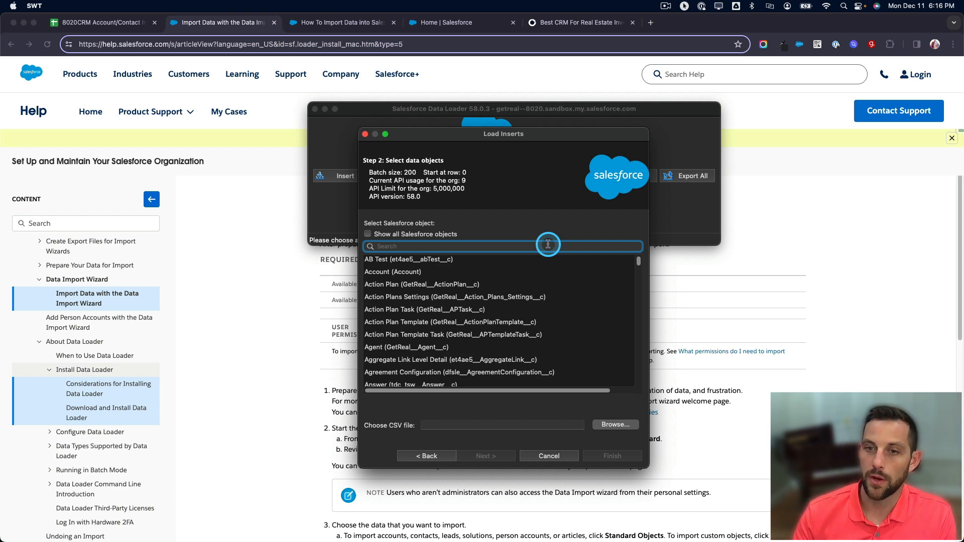
{"action": "left_click", "coordinate": [365, 135]}
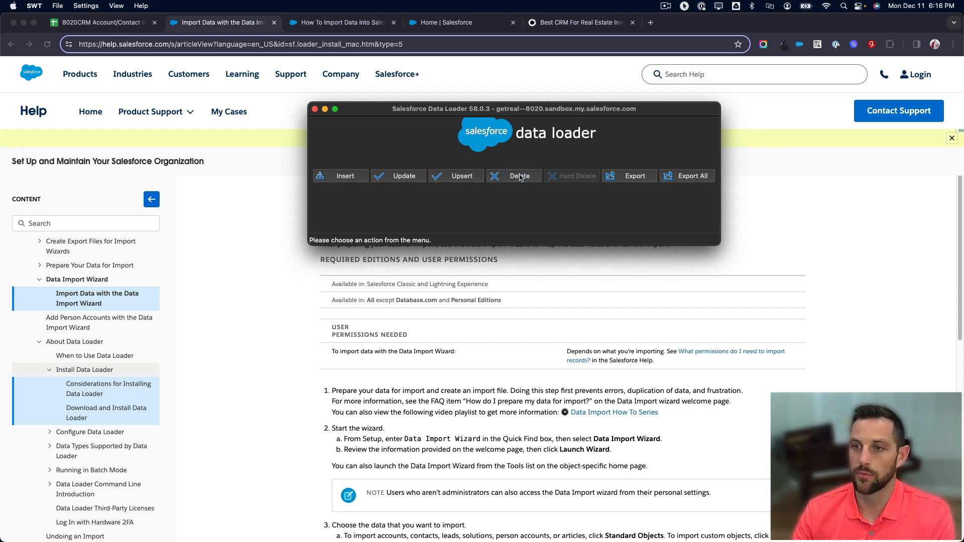
Reopen the Insert load's object selection, close it again, and quit Data Loader.
{"action": "left_click", "coordinate": [339, 176]}
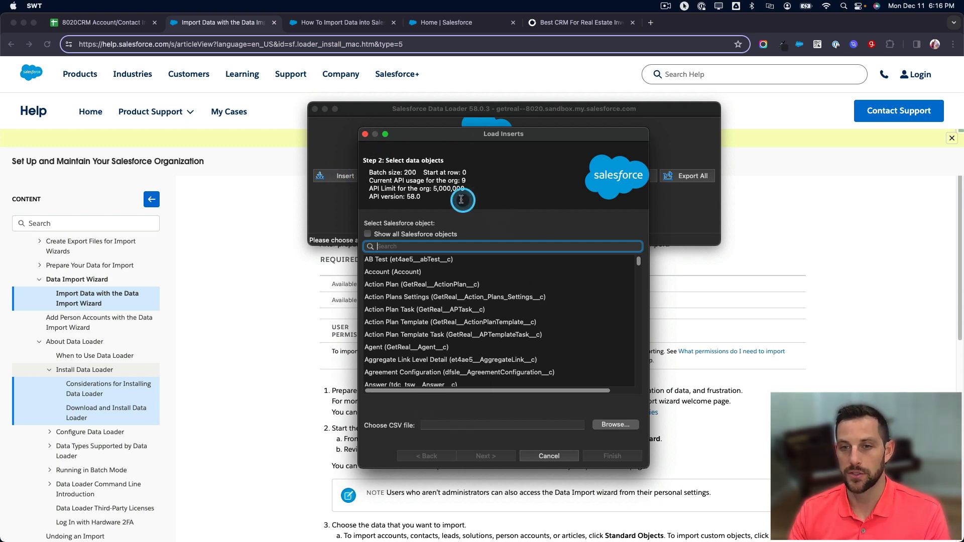
{"action": "left_click", "coordinate": [365, 134]}
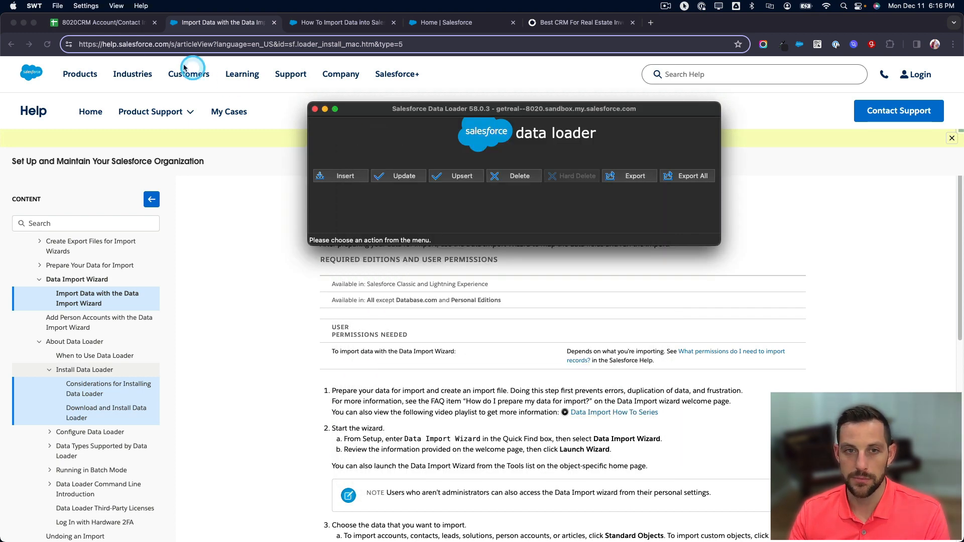
{"action": "left_click", "coordinate": [34, 6]}
{"action": "left_click", "coordinate": [41, 109]}
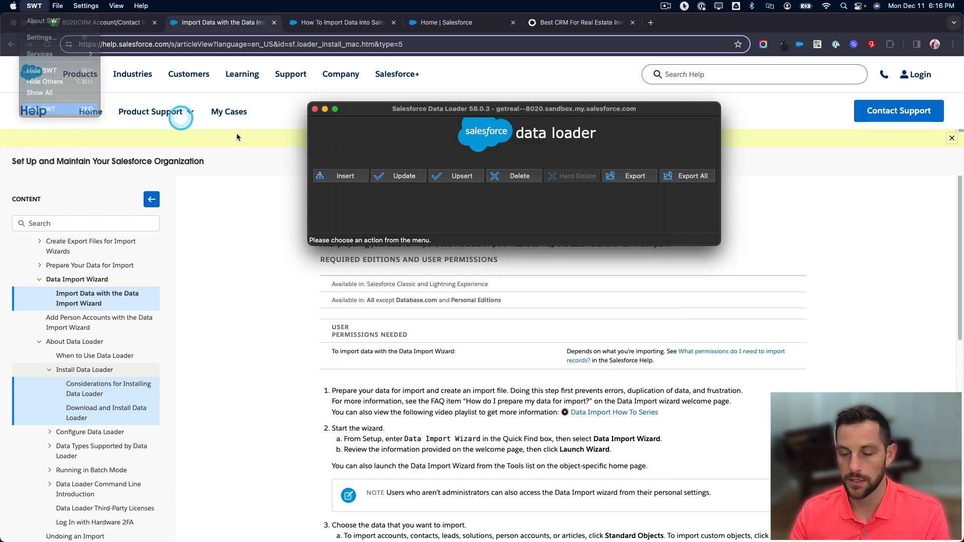
Relaunch Data Loader from the Applications folder and start an Insert load.
{"action": "left_click", "coordinate": [582, 528]}
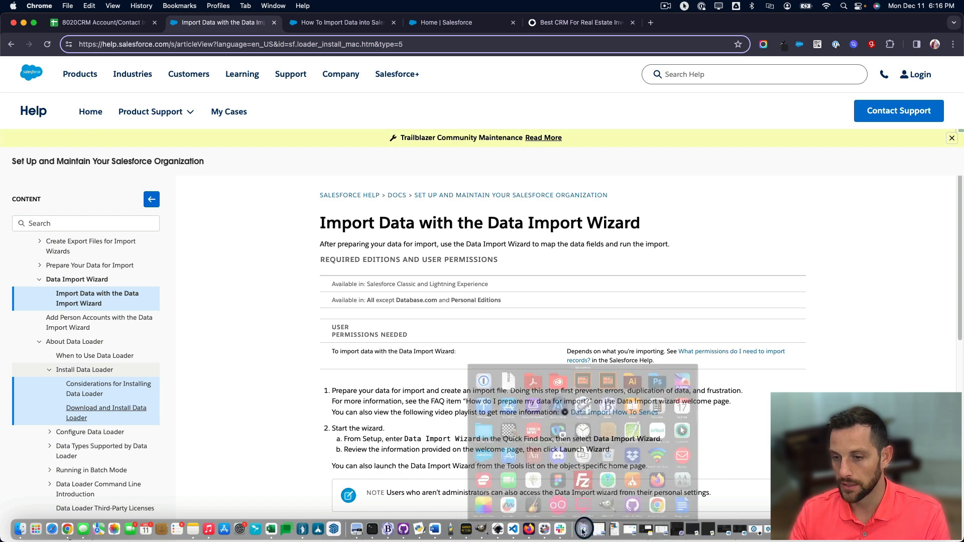
{"action": "left_click", "coordinate": [365, 350]}
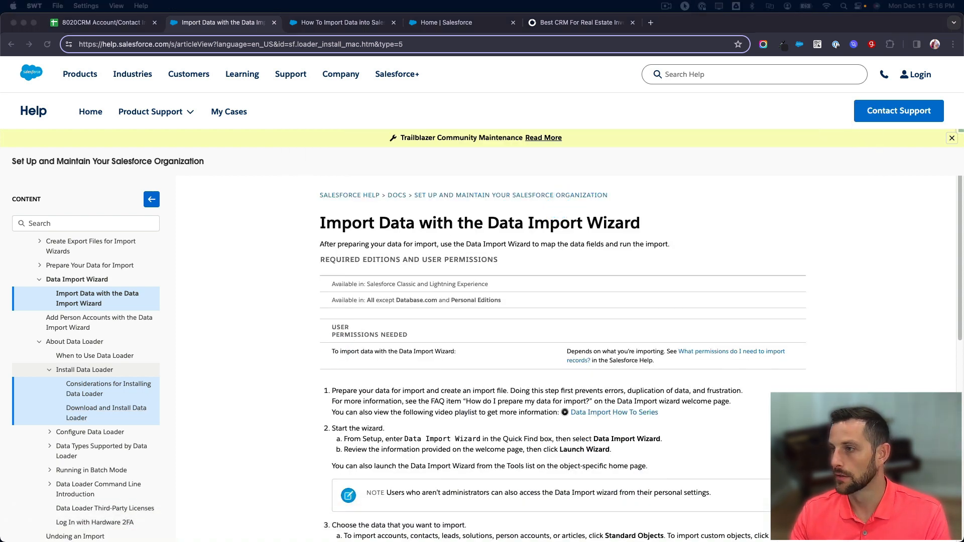
{"action": "left_click", "coordinate": [269, 182]}
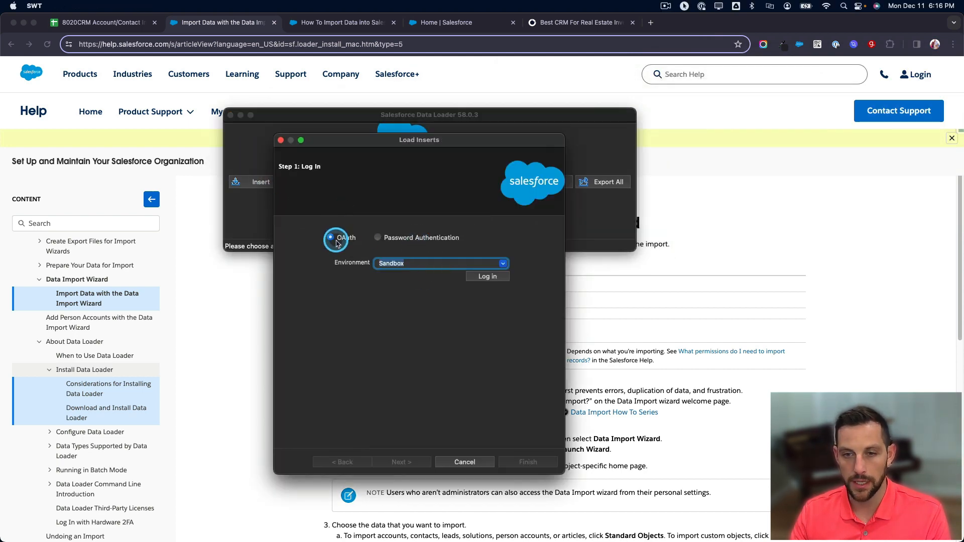
Start the OAuth login for the Insert load with the environment set to Sandbox.
{"action": "left_click", "coordinate": [499, 263]}
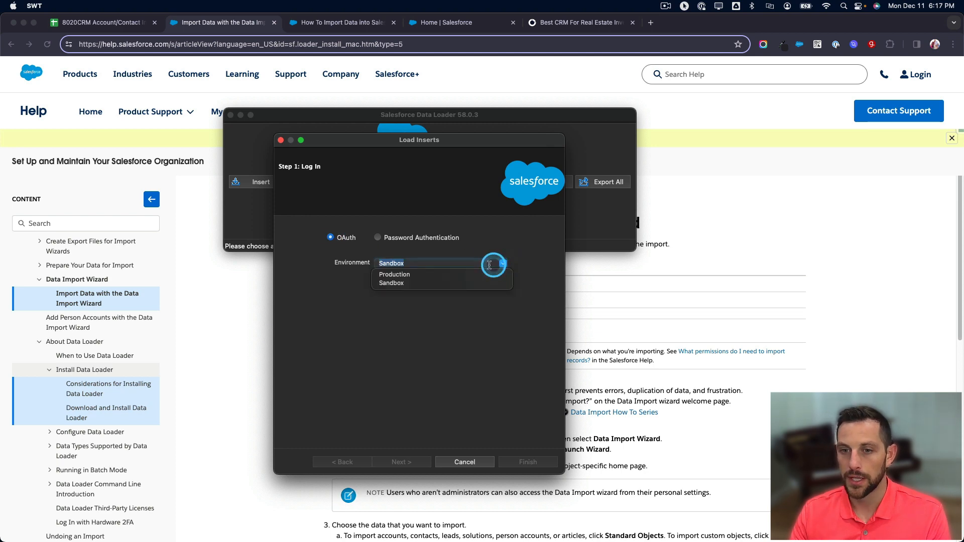
{"action": "left_click", "coordinate": [396, 284]}
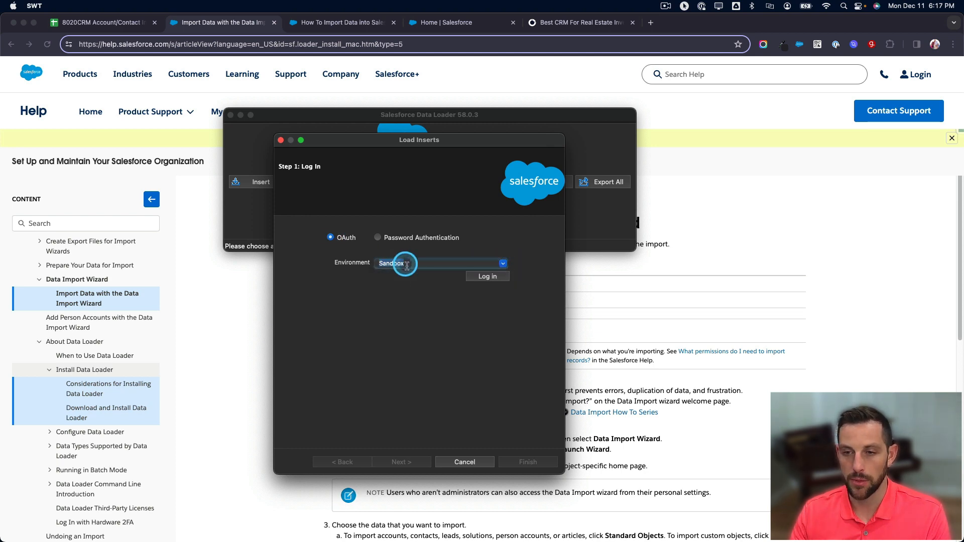
{"action": "left_click", "coordinate": [482, 277]}
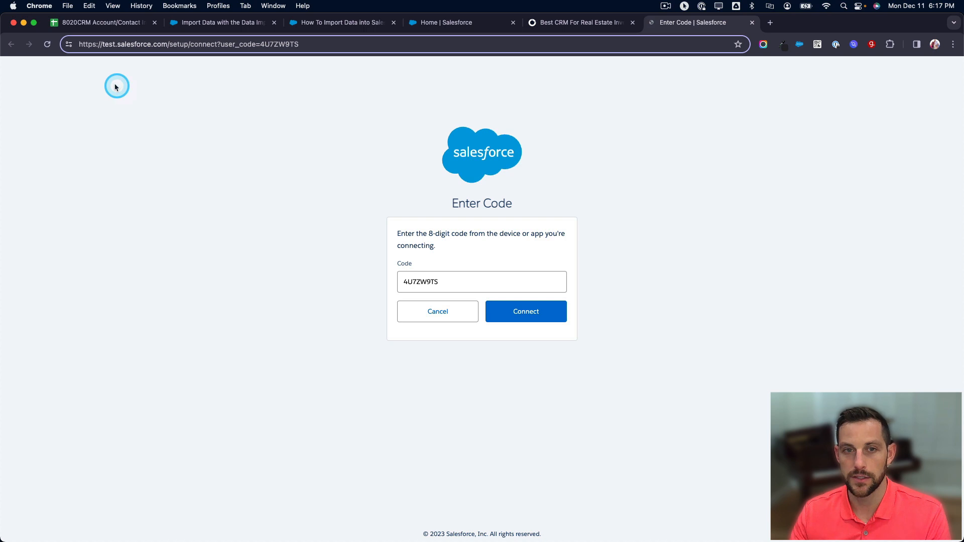
Connect with the prefilled device code, allow access for Dataloader Partner, continue past the confirmation, and return to Data Loader.
{"action": "left_click", "coordinate": [555, 321]}
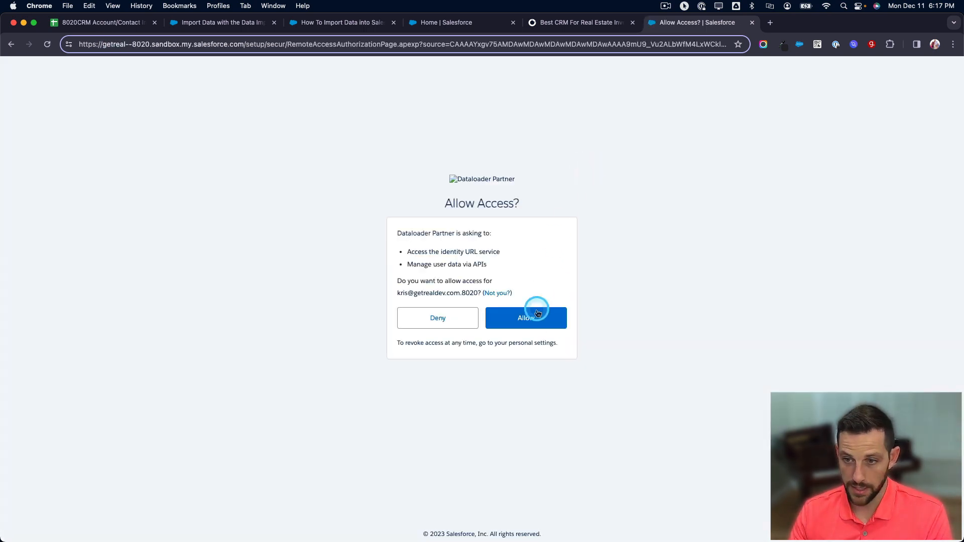
{"action": "left_click", "coordinate": [525, 326]}
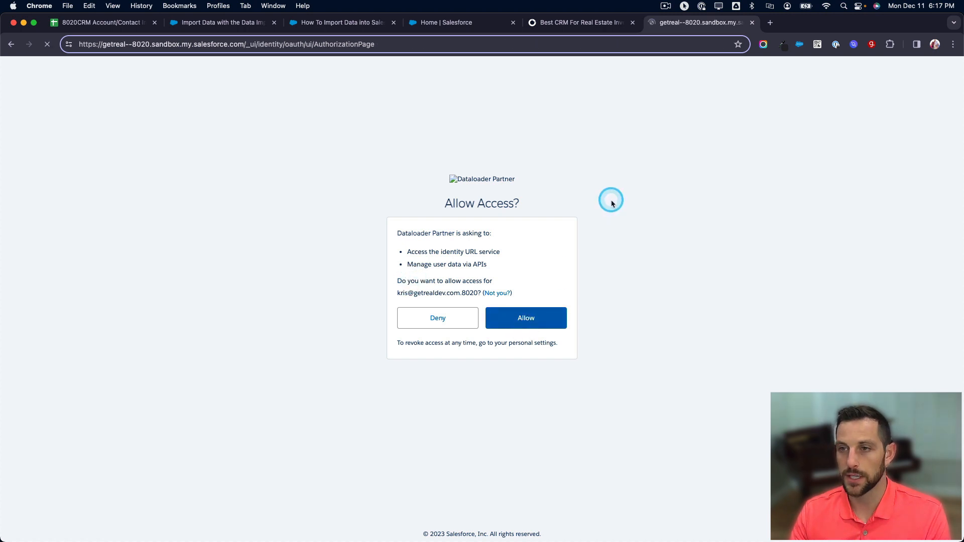
{"action": "left_click", "coordinate": [540, 268]}
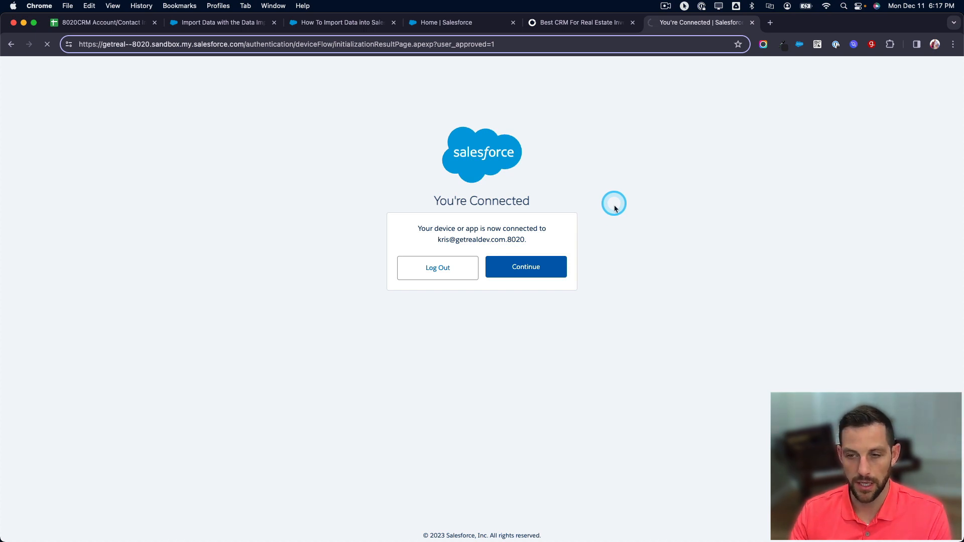
{"action": "left_click", "coordinate": [526, 266]}
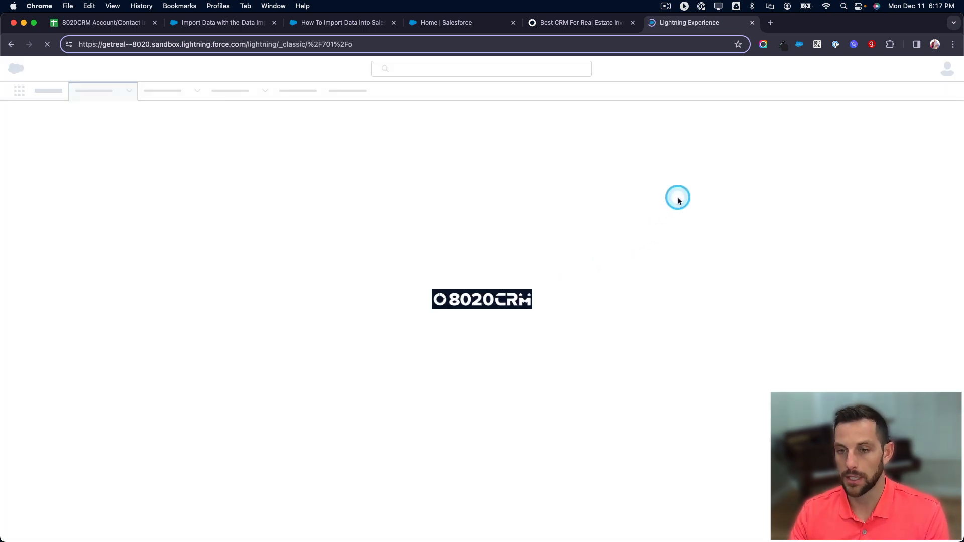
{"action": "key", "text": "super+Tab"}
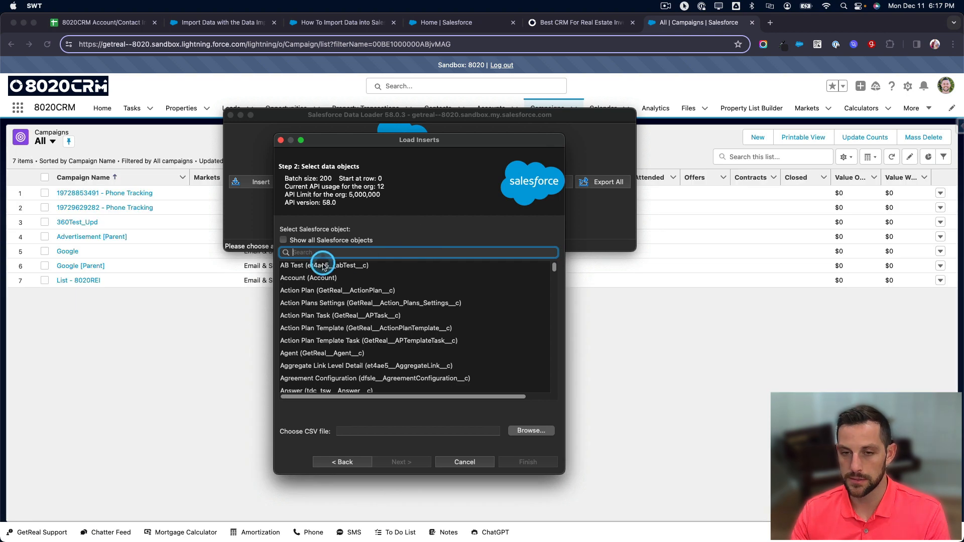
Select the Lead (Lead) object, load success120123022313438.csv from Downloads, and proceed to the mapping stage.
{"action": "type", "text": "Lead"}
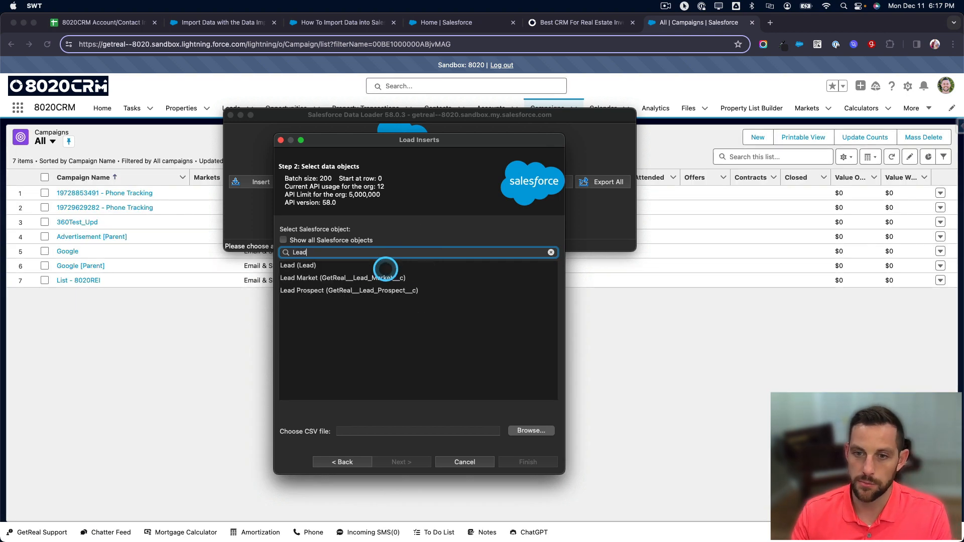
{"action": "left_click", "coordinate": [300, 265]}
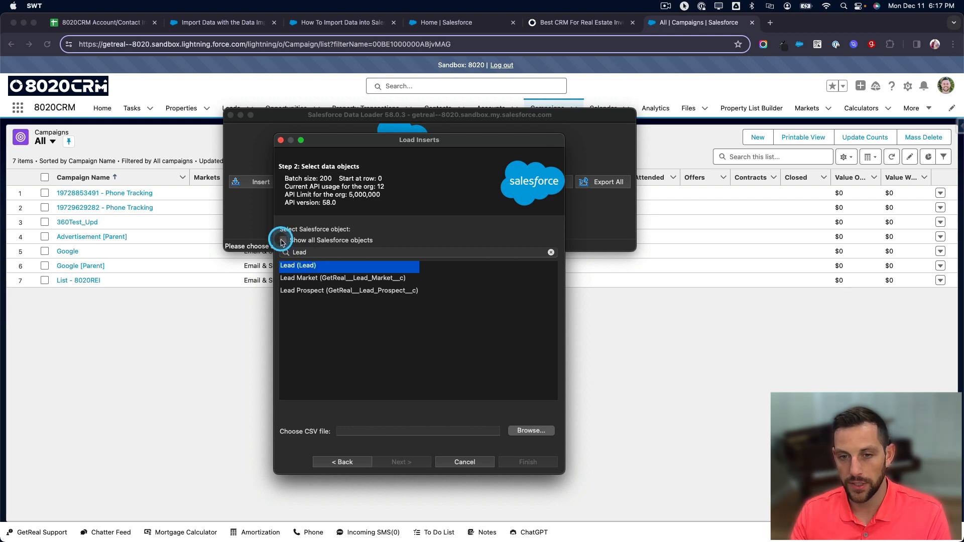
{"action": "left_click", "coordinate": [531, 431]}
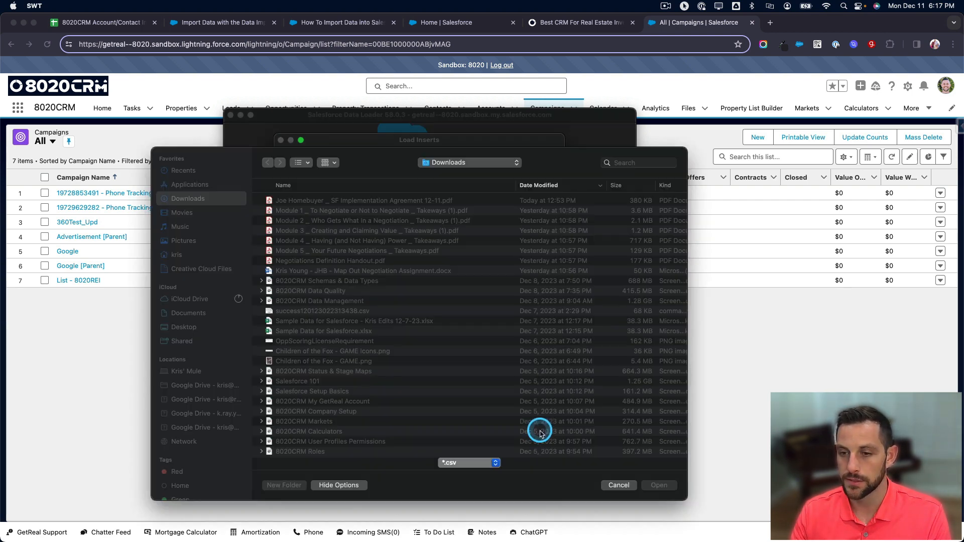
{"action": "left_click", "coordinate": [312, 311]}
{"action": "left_click", "coordinate": [654, 483]}
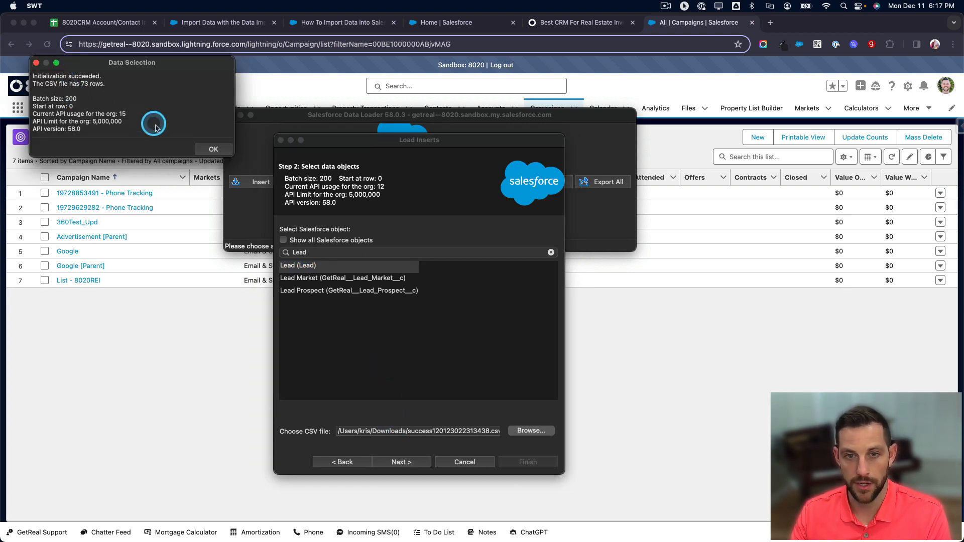
{"action": "left_click", "coordinate": [211, 148]}
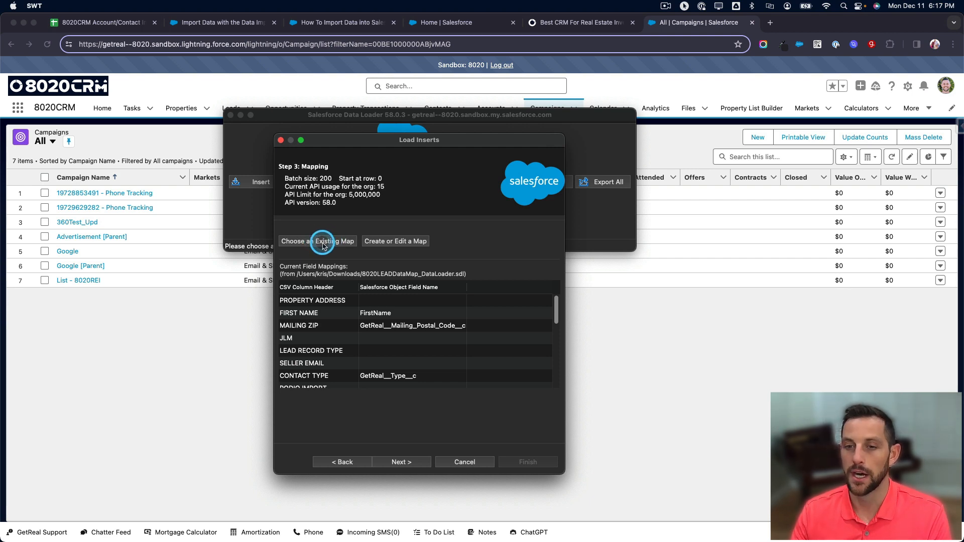
Edit the current field map by clearing its mappings, auto-match the Lead fields to the CSV columns, and review the matches.
{"action": "left_click", "coordinate": [390, 243]}
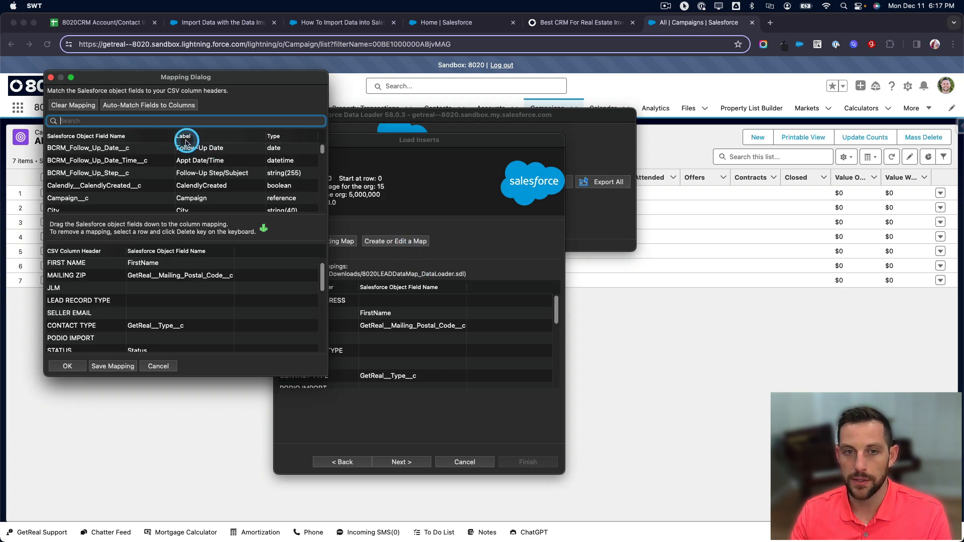
{"action": "left_click", "coordinate": [123, 106]}
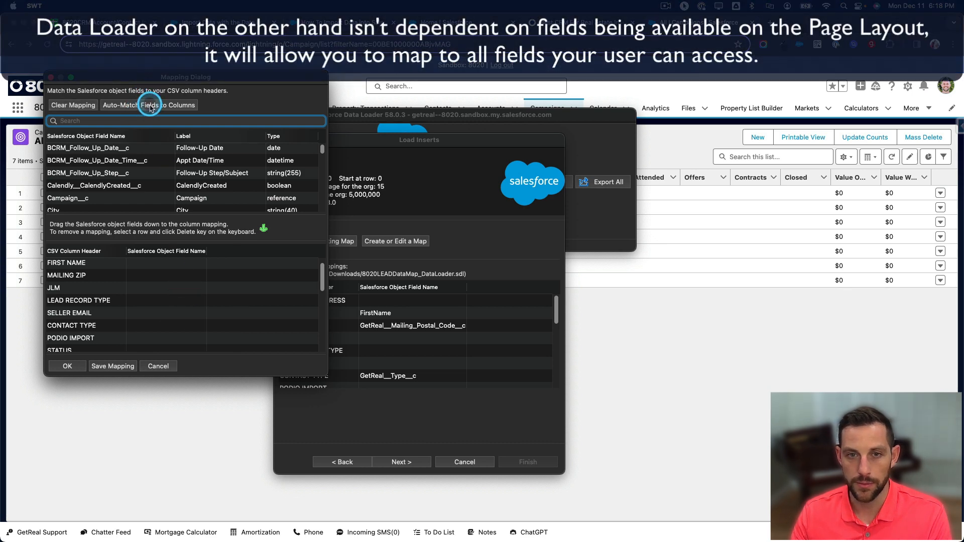
{"action": "left_click", "coordinate": [150, 107]}
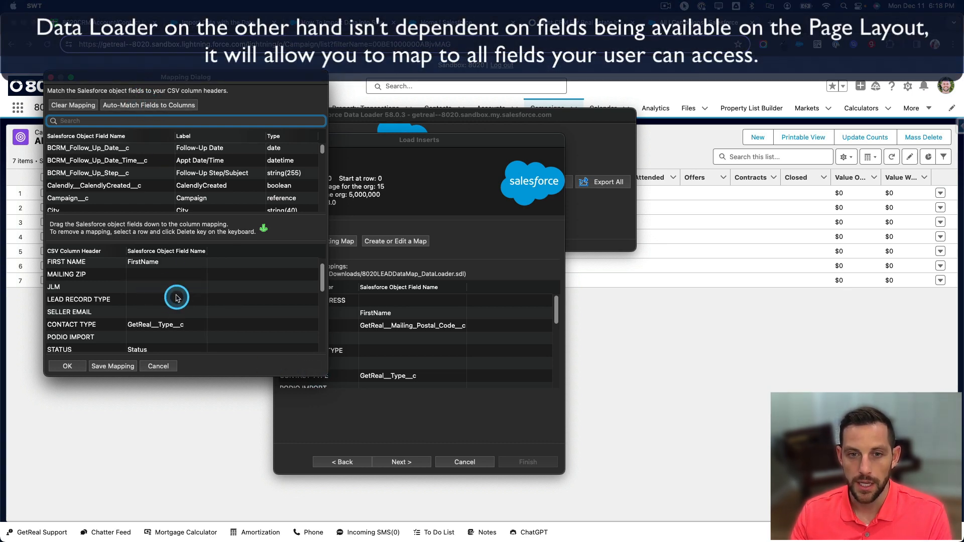
{"action": "scroll", "coordinate": [97, 165], "scroll_direction": "down", "scroll_amount": 2}
{"action": "scroll", "coordinate": [142, 311], "scroll_direction": "down", "scroll_amount": 1}
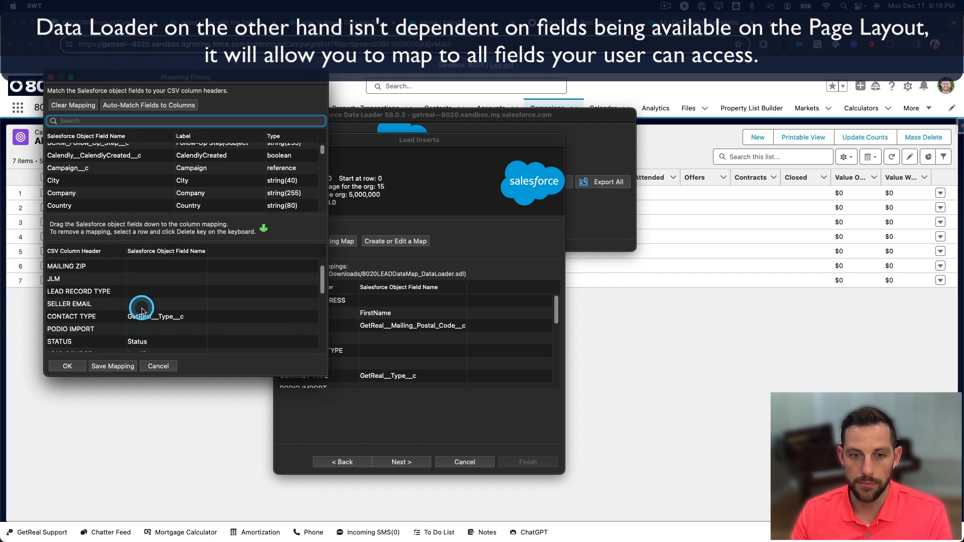
{"action": "scroll", "coordinate": [142, 311], "scroll_direction": "down", "scroll_amount": 5}
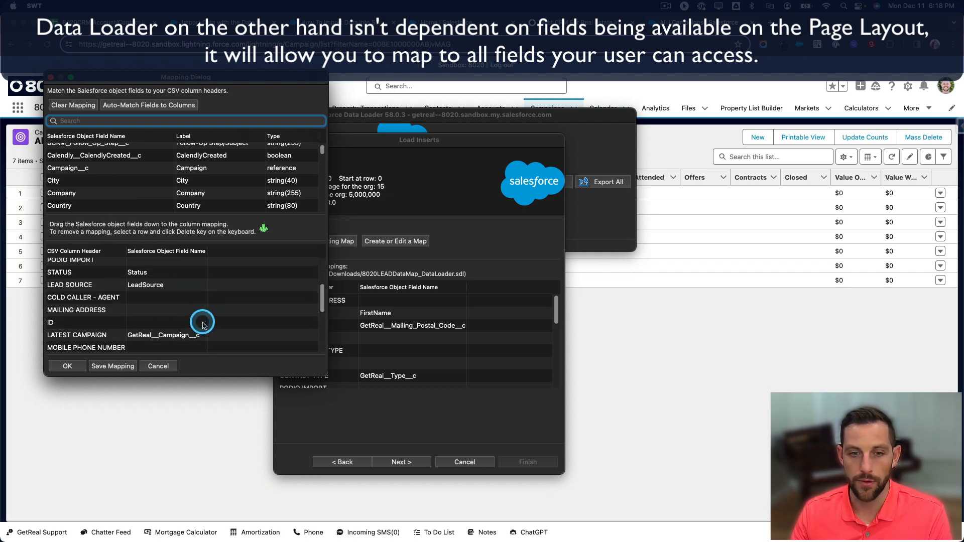
{"action": "scroll", "coordinate": [206, 324], "scroll_direction": "down", "scroll_amount": 6}
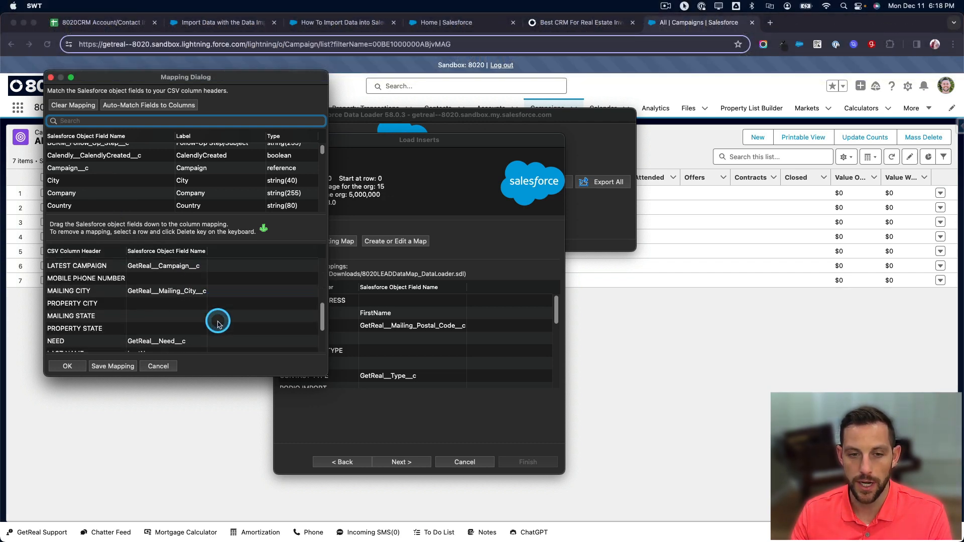
{"action": "scroll", "coordinate": [218, 325], "scroll_direction": "down", "scroll_amount": 1}
Search the Salesforce fields for "Mailing", map GetReal__Mailing_State_Code__c to the MAILING STATE column, and accept the mapping.
{"action": "left_click", "coordinate": [110, 121]}
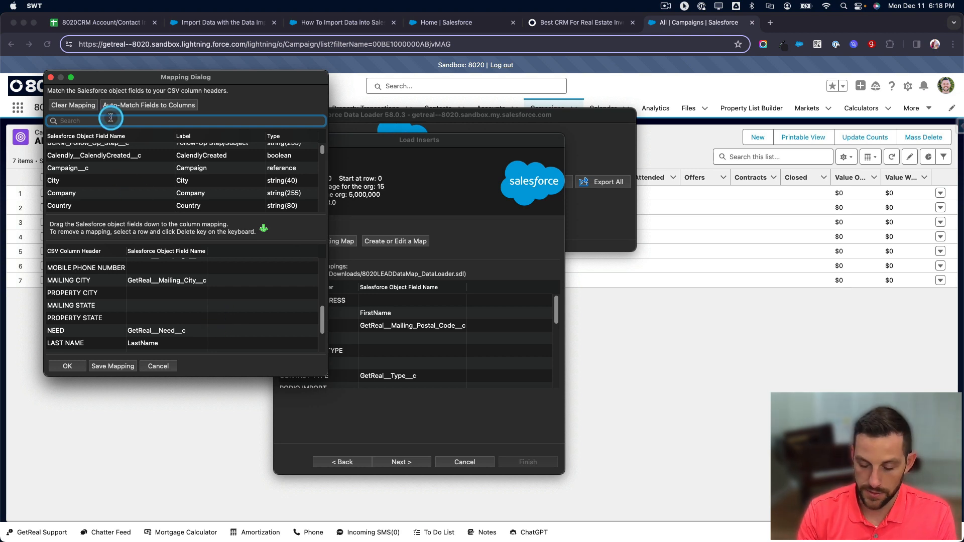
{"action": "type", "text": "Mailing"}
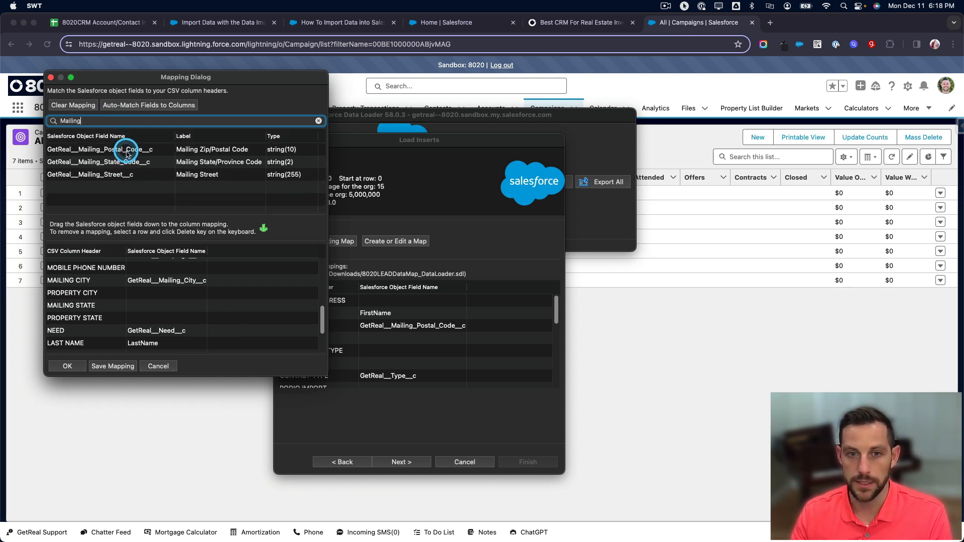
{"action": "left_click_drag", "start_coordinate": [137, 160], "coordinate": [156, 306]}
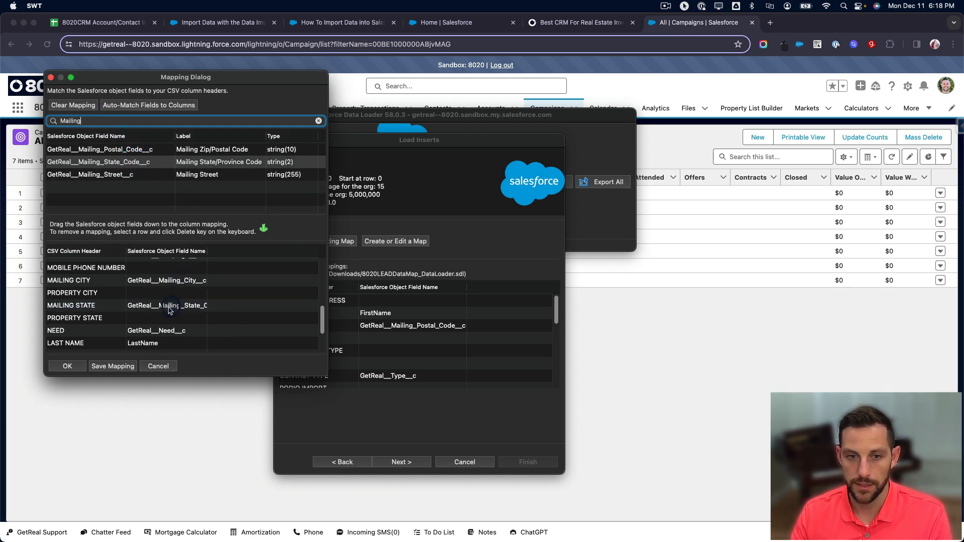
{"action": "scroll", "coordinate": [186, 329], "scroll_direction": "down", "scroll_amount": 5}
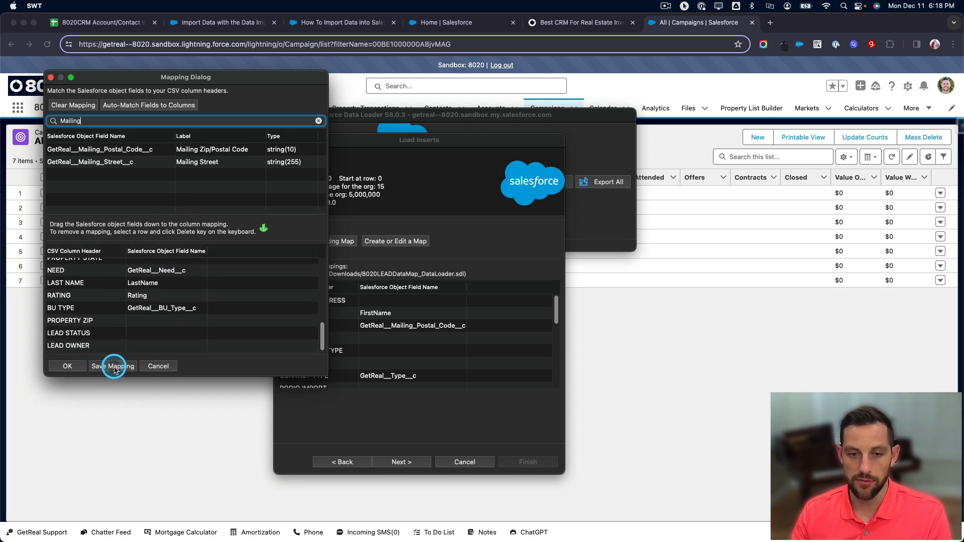
{"action": "left_click", "coordinate": [66, 366]}
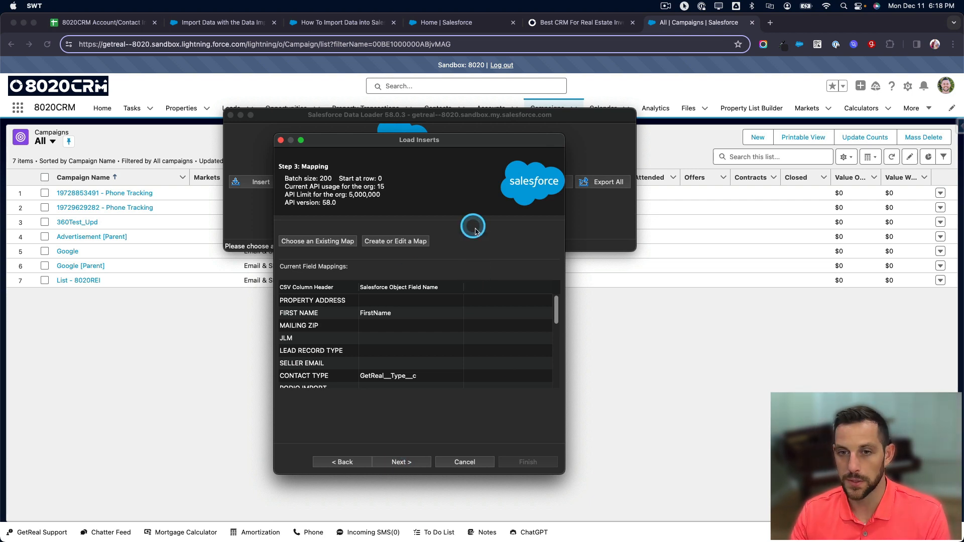
Close the Insert load without running it and quit Data Loader.
{"action": "left_click", "coordinate": [281, 140]}
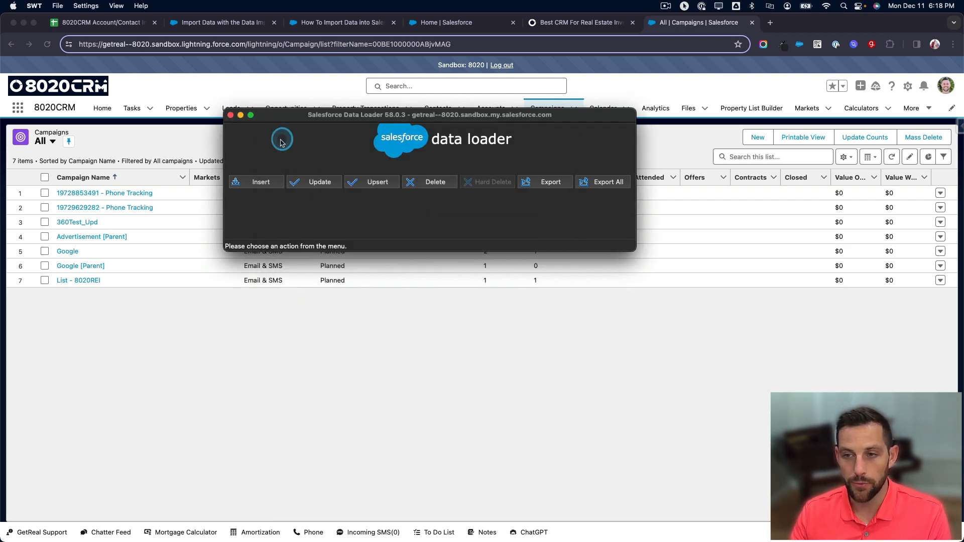
{"action": "left_click", "coordinate": [230, 115]}
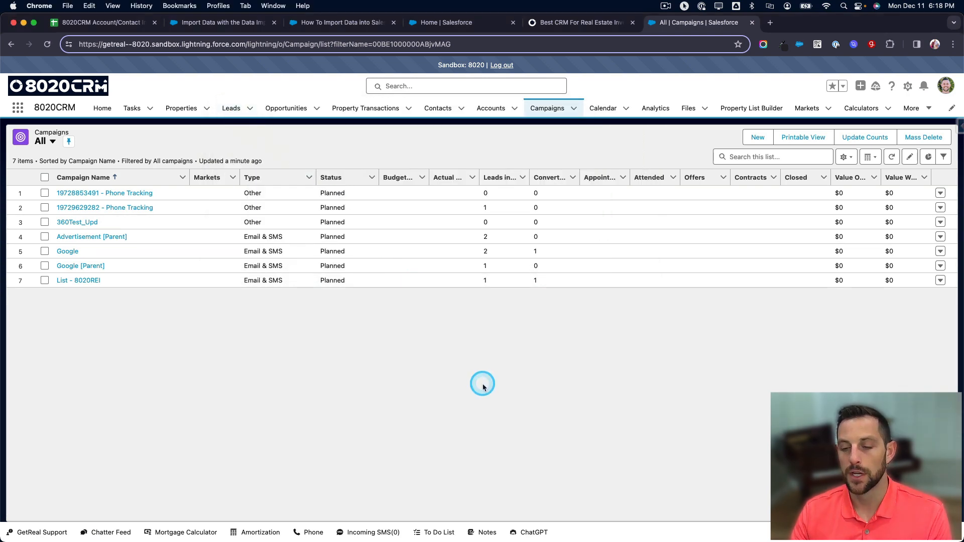